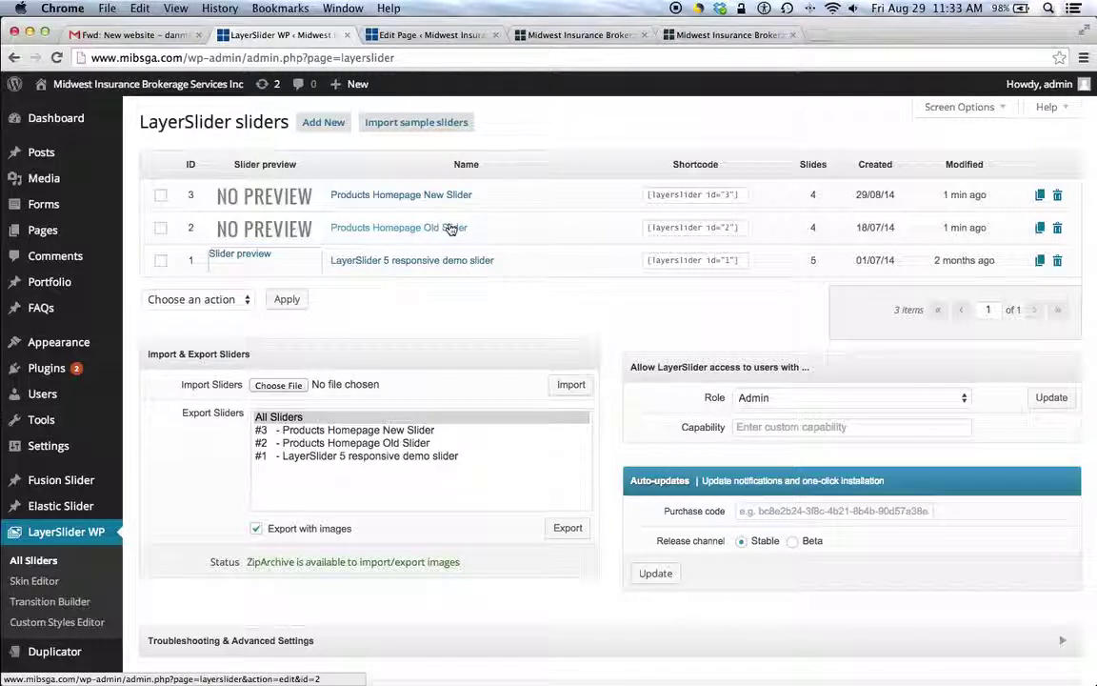
# Open the Products Homepage Old Slider to examine its preview and layers, and return to the slider list
pyautogui.click(451, 229)
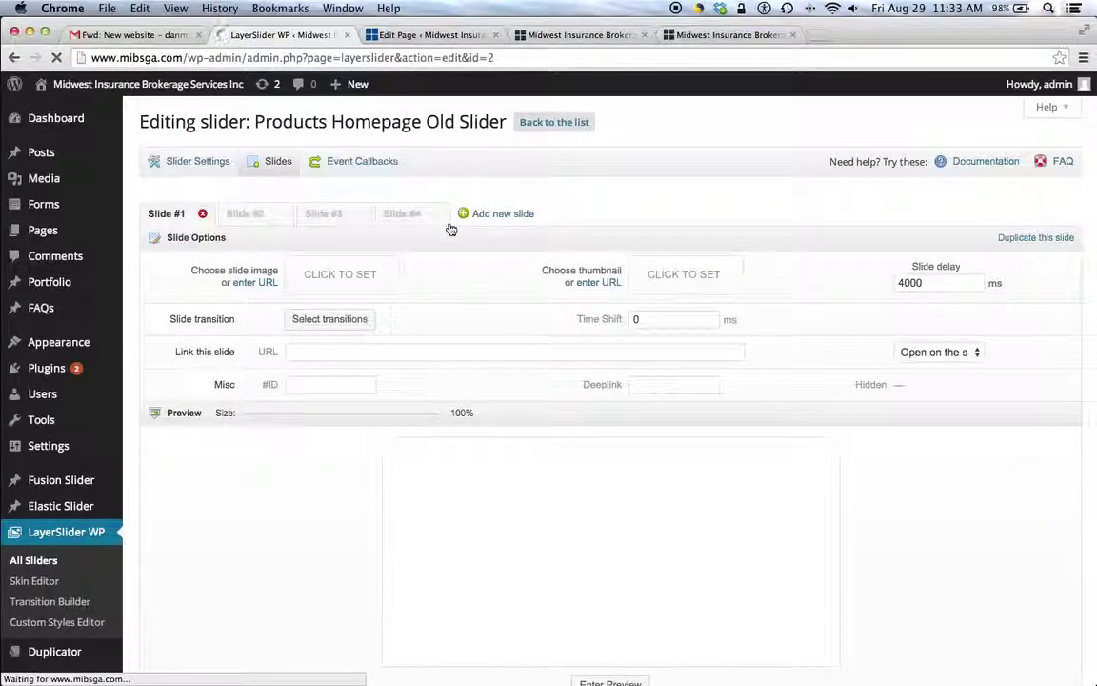
pyautogui.scroll(-3, 331, 316)
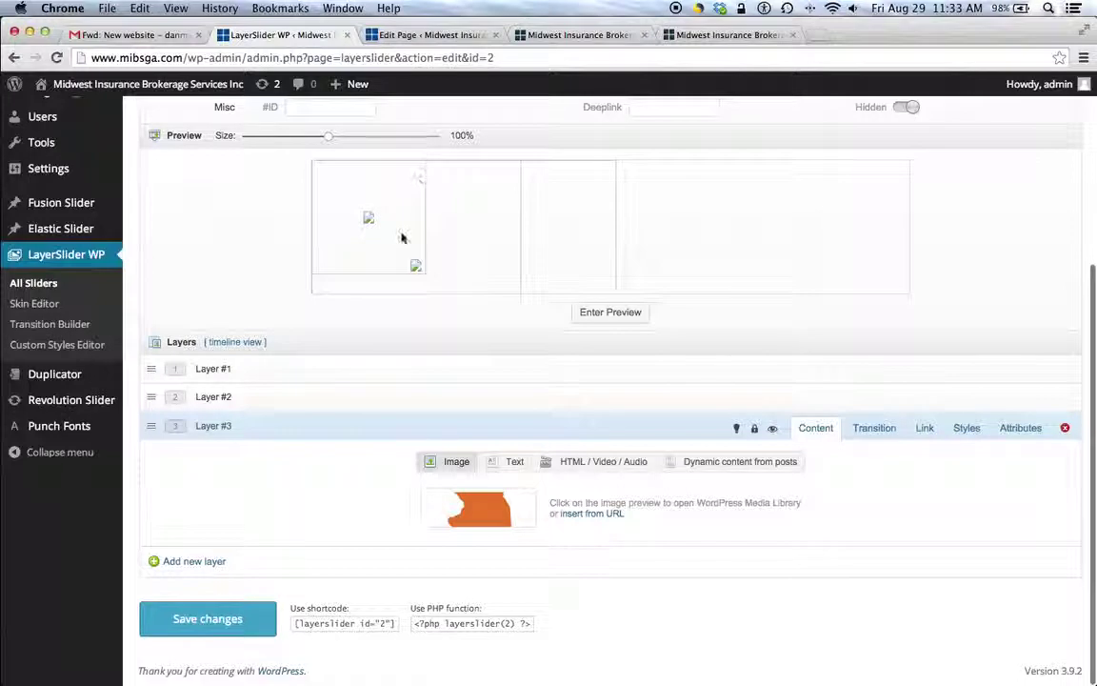
pyautogui.click(31, 283)
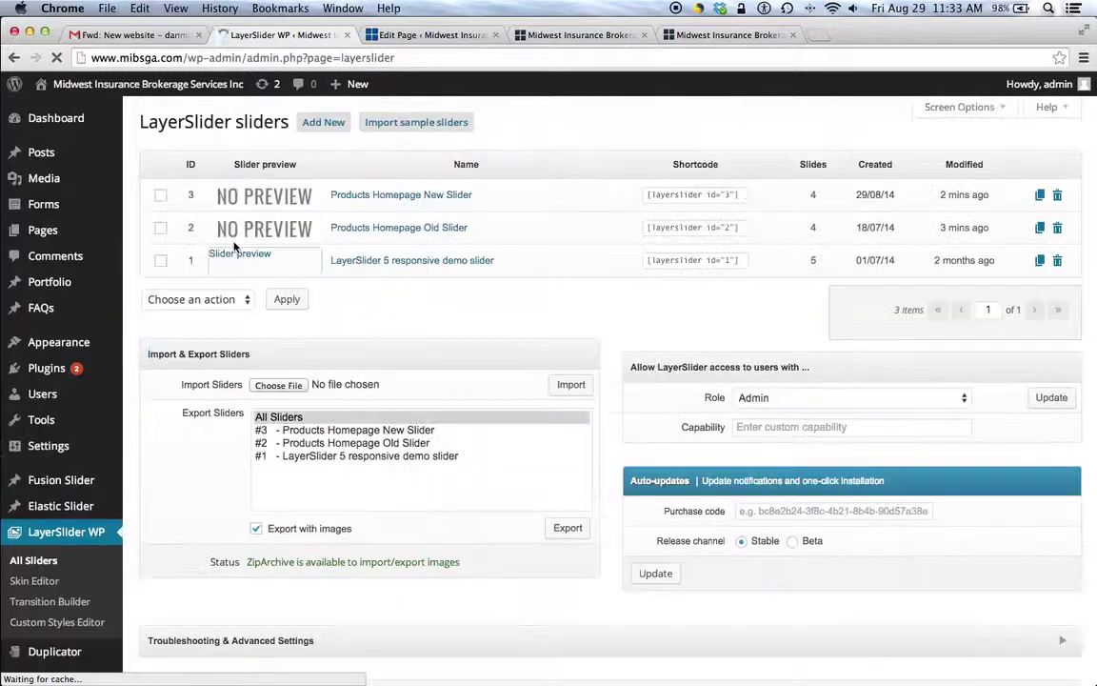
# Open Slide #4 of the Products Homepage New Slider and bring up its layer list
pyautogui.click(398, 198)
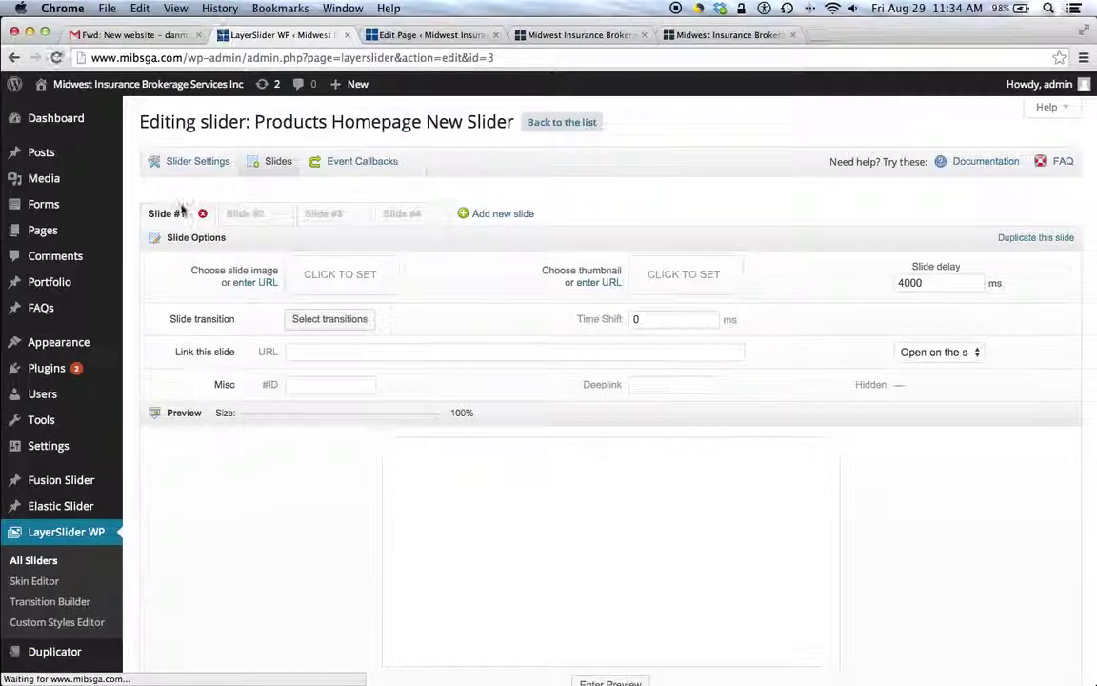
pyautogui.click(398, 215)
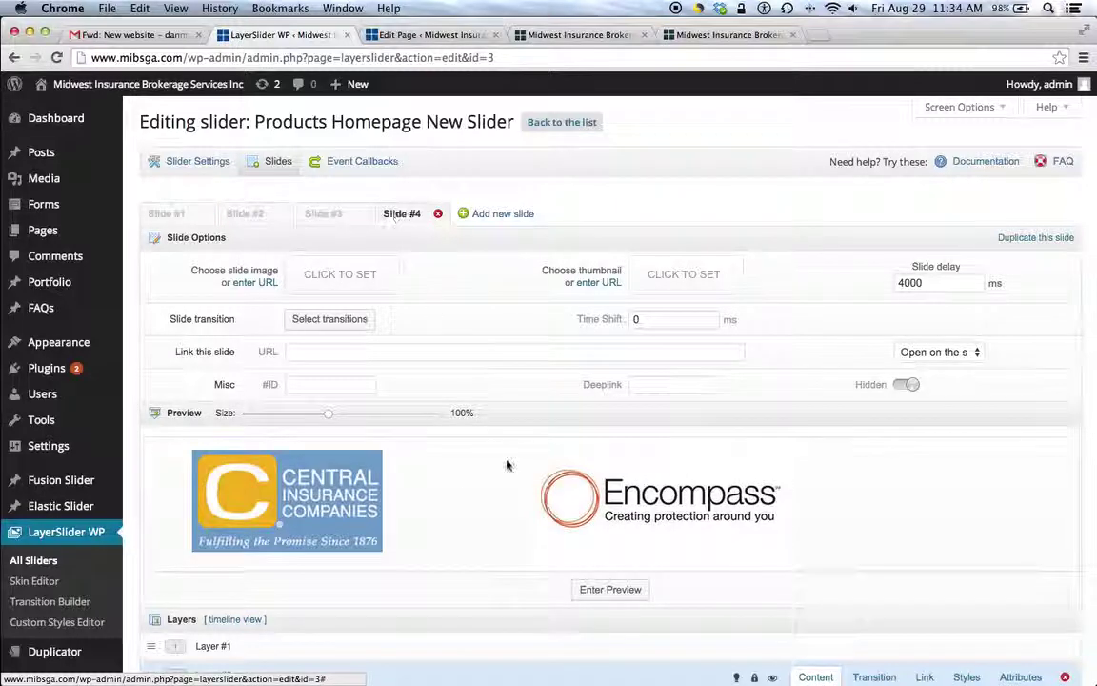
pyautogui.scroll(-4, 443, 439)
pyautogui.scroll(-1, 443, 438)
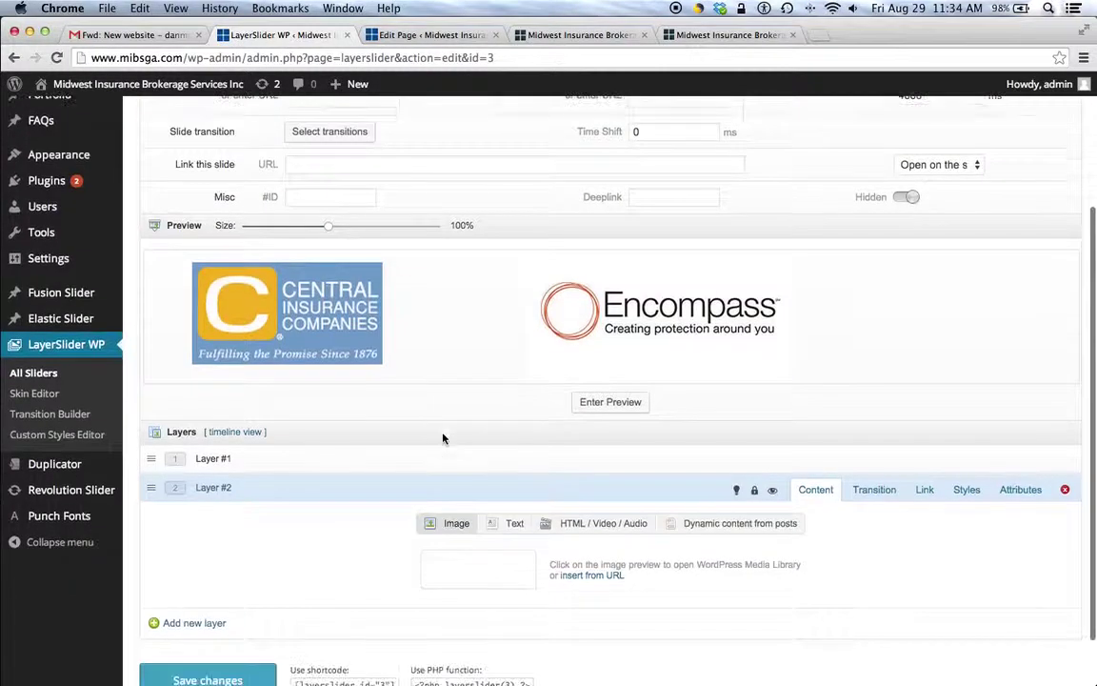
# Add a third layer to Slide #4 and insert the land_of_lincoln_health.jpg image from the media library
pyautogui.click(203, 623)
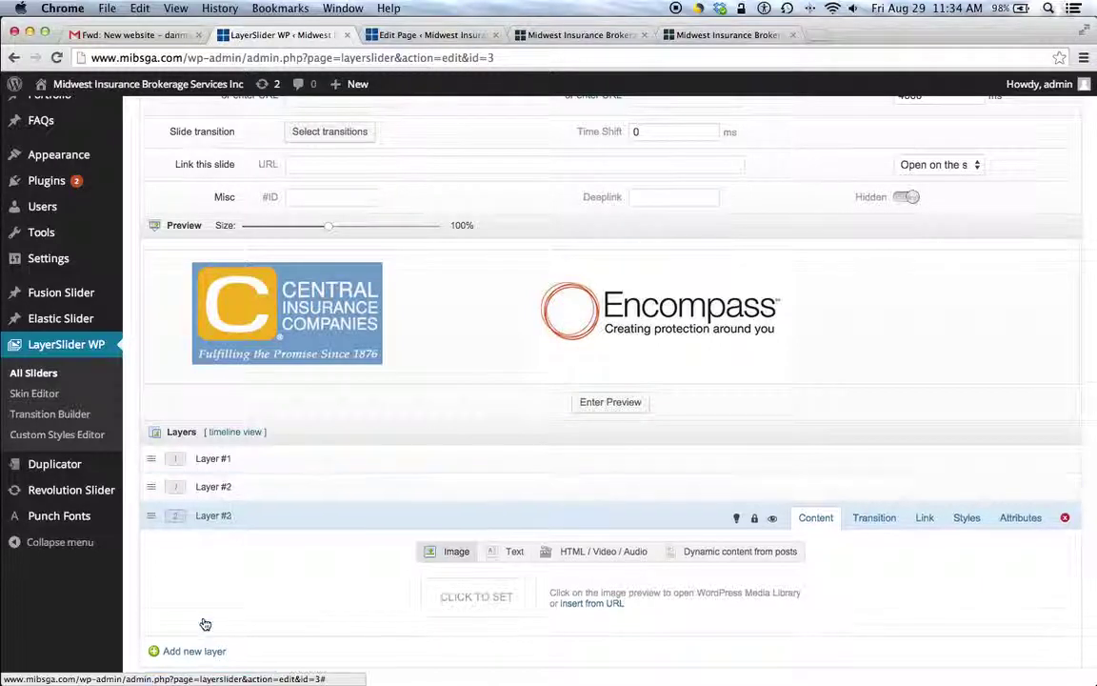
pyautogui.scroll(-2, 202, 622)
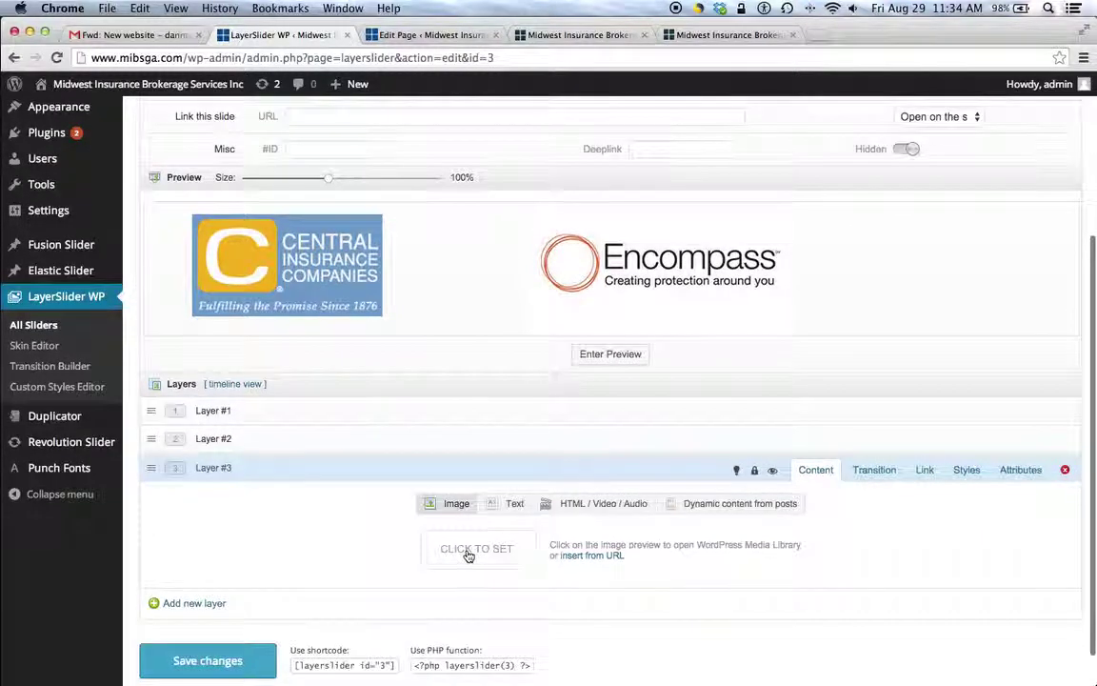
pyautogui.click(469, 553)
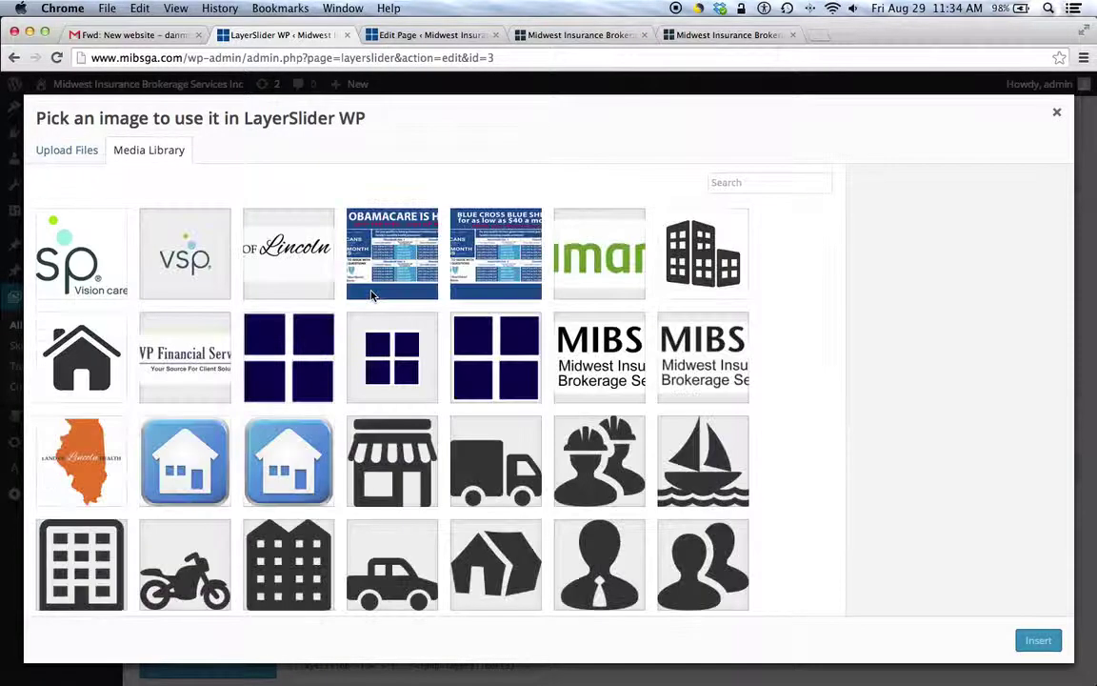
pyautogui.click(299, 269)
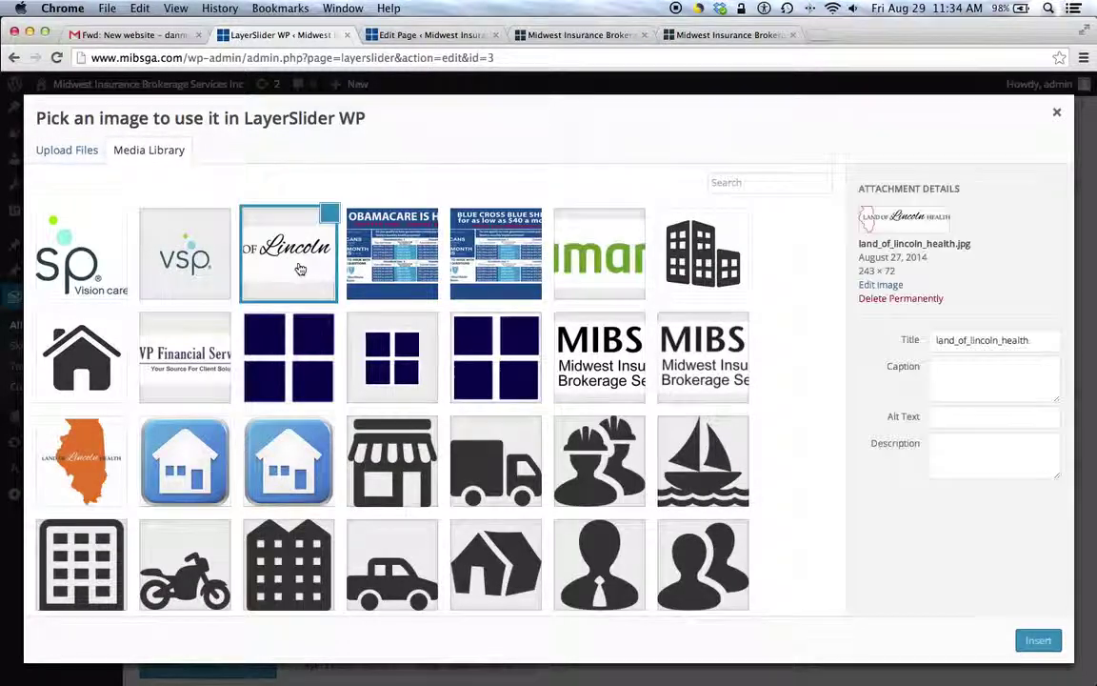
pyautogui.click(1038, 639)
# Place the Land of Lincoln logo about 702 px from the slide's left edge and move the Encompass logo into the middle
pyautogui.moveTo(282, 247)
pyautogui.mouseDown()
pyautogui.moveTo(529, 276)
pyautogui.moveTo(790, 271)
pyautogui.moveTo(781, 259)
pyautogui.mouseUp()
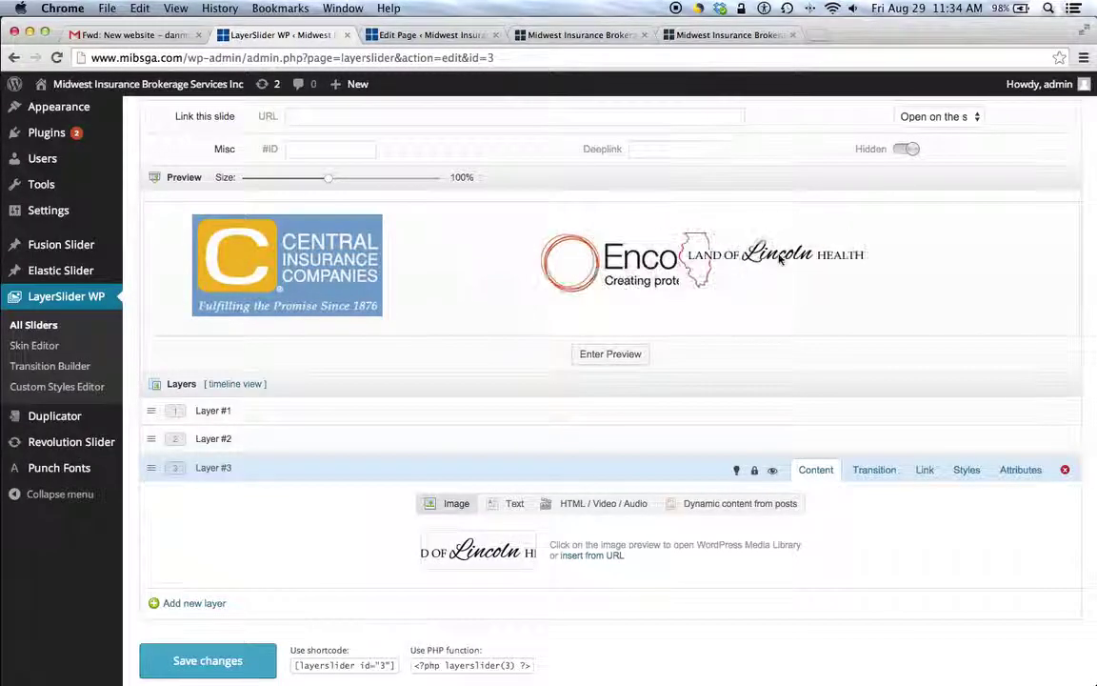
pyautogui.moveTo(624, 265); pyautogui.dragTo(471, 274)
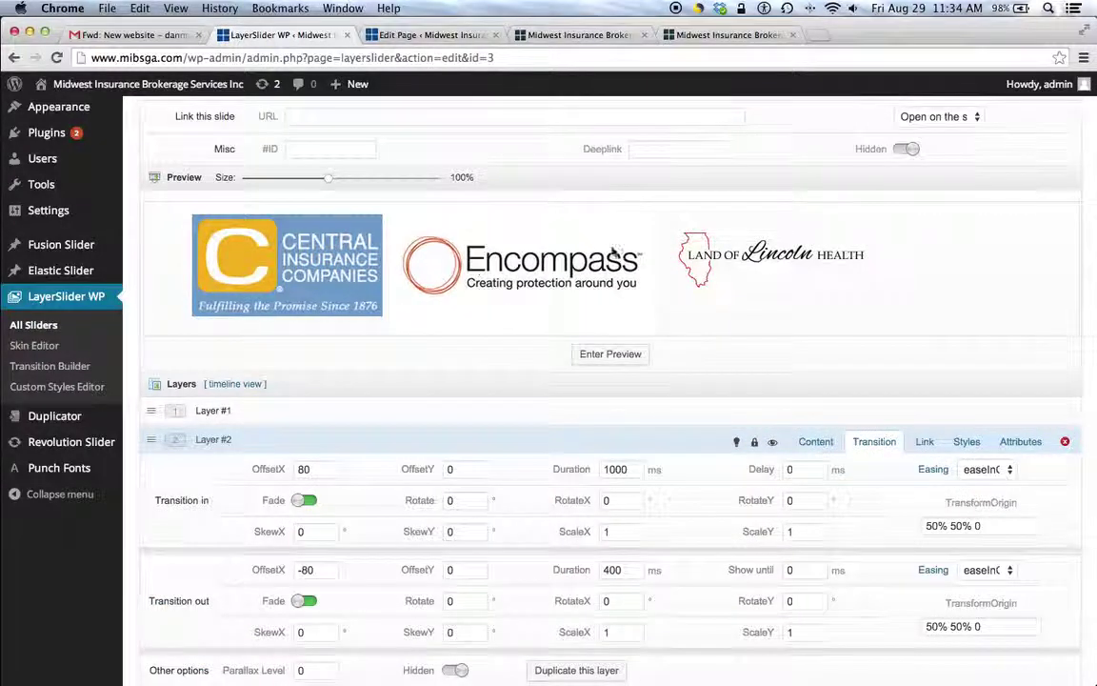
# Set the width of the Land of Lincoln layer to 250, and enlarge it to 400
pyautogui.click(734, 258)
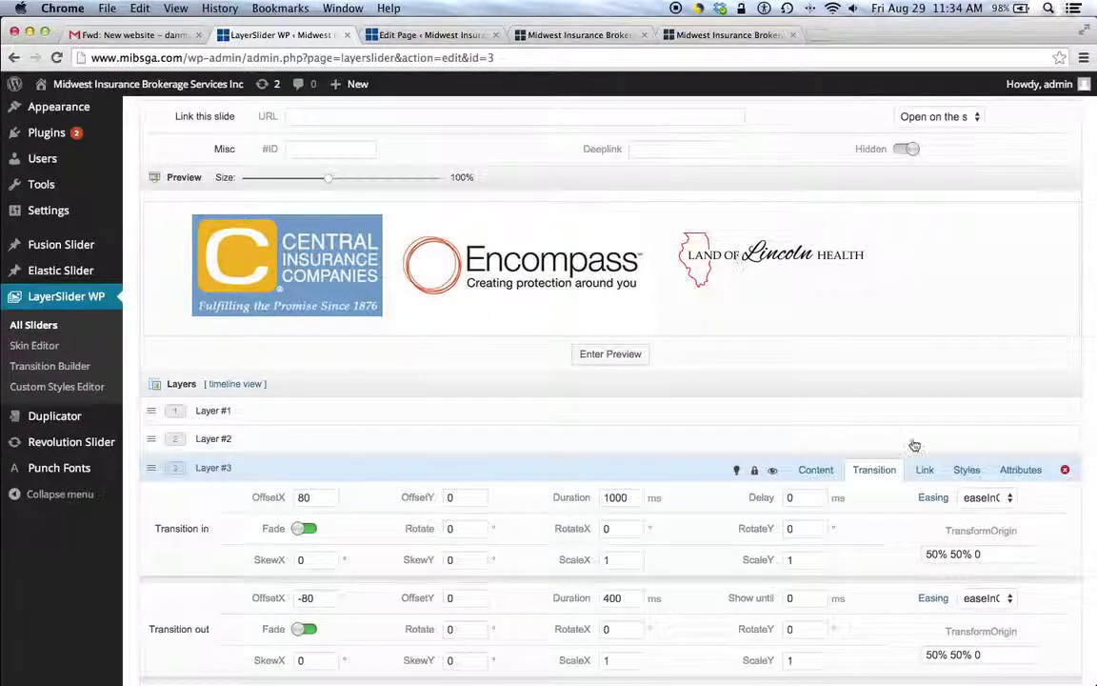
pyautogui.click(964, 470)
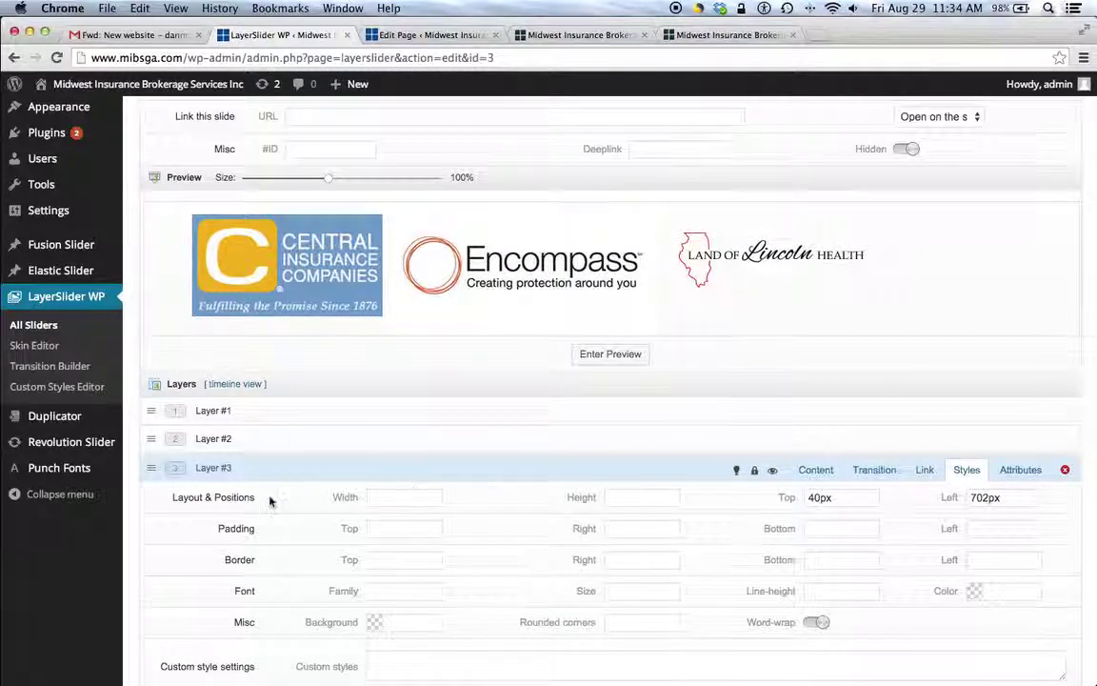
pyautogui.click(404, 502)
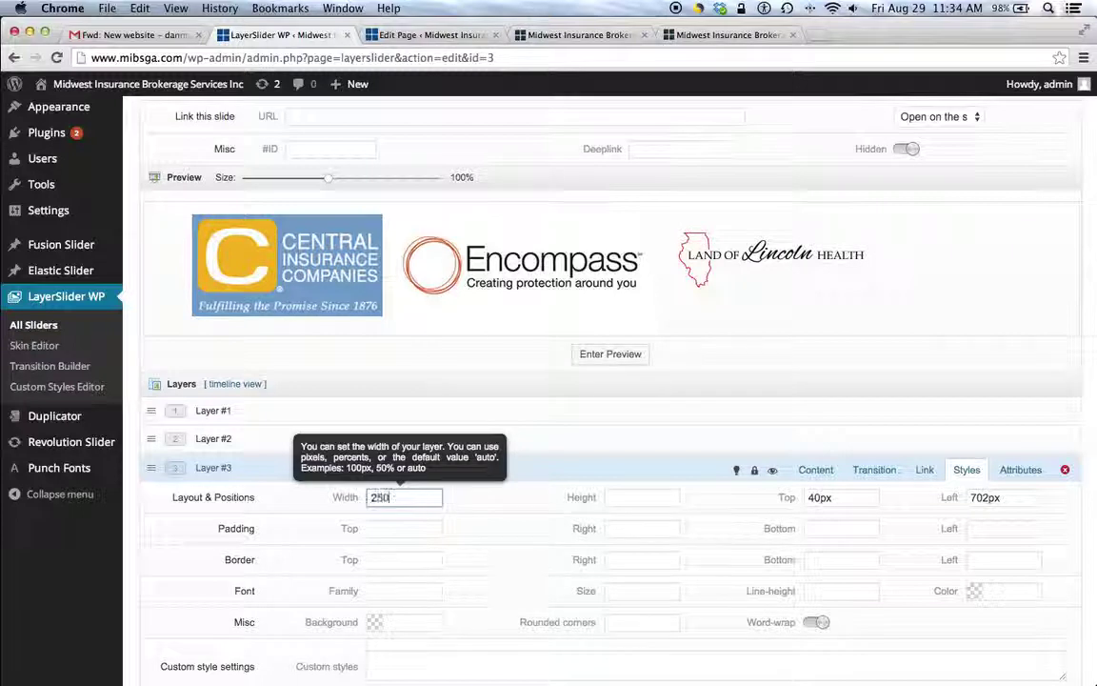
pyautogui.click(629, 496)
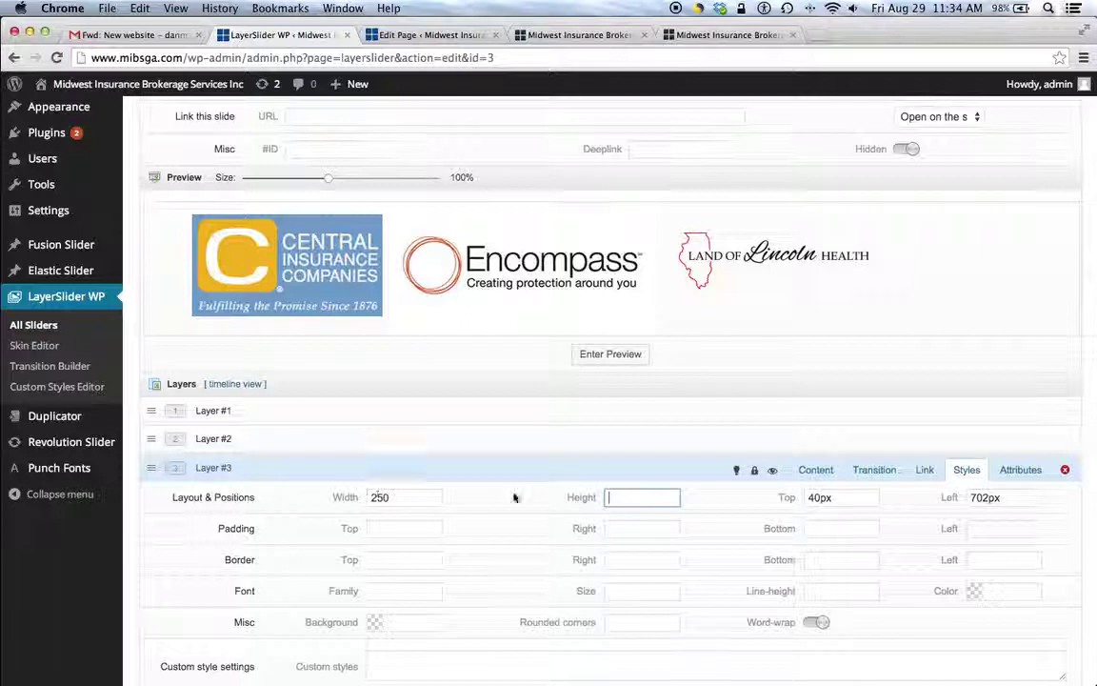
pyautogui.doubleClick(386, 497)
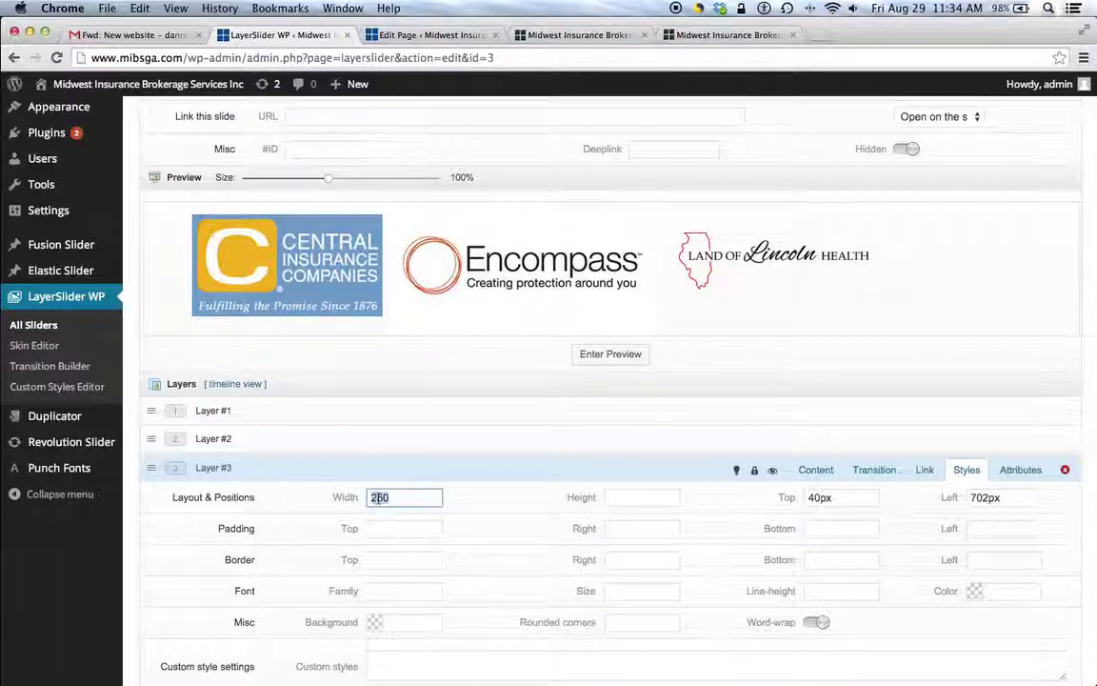
pyautogui.write('400')
pyautogui.click(648, 499)
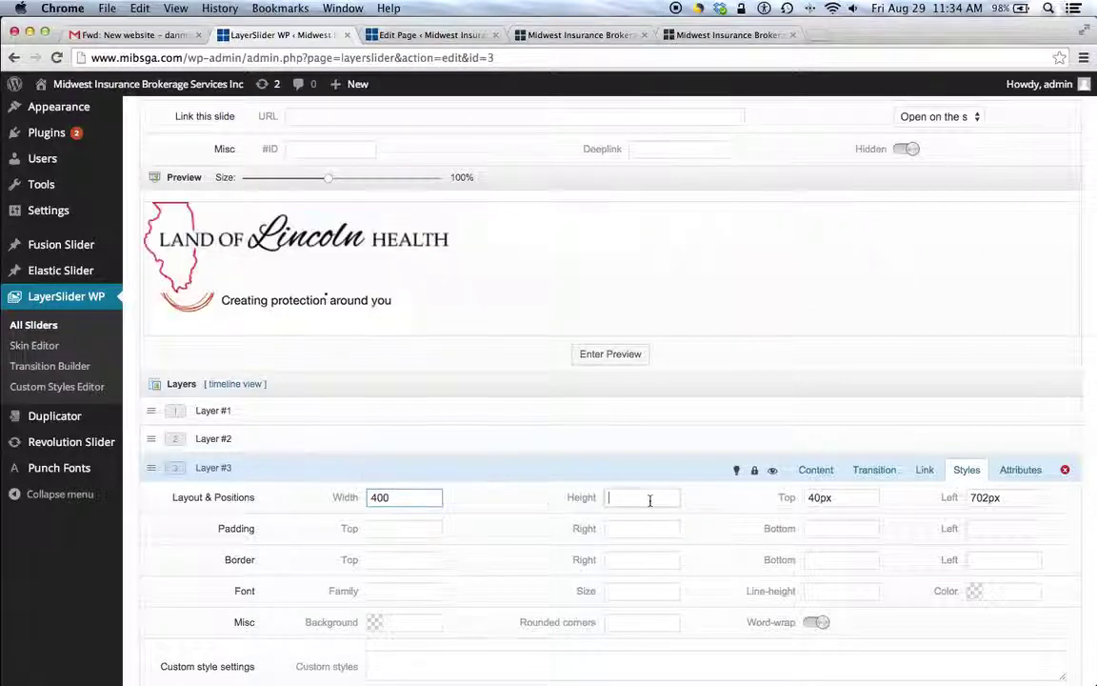
# Space the three logos in a row by shifting them left, with Land of Lincoln about 651 px from the left, and save the slider
pyautogui.moveTo(805, 279); pyautogui.dragTo(793, 271)
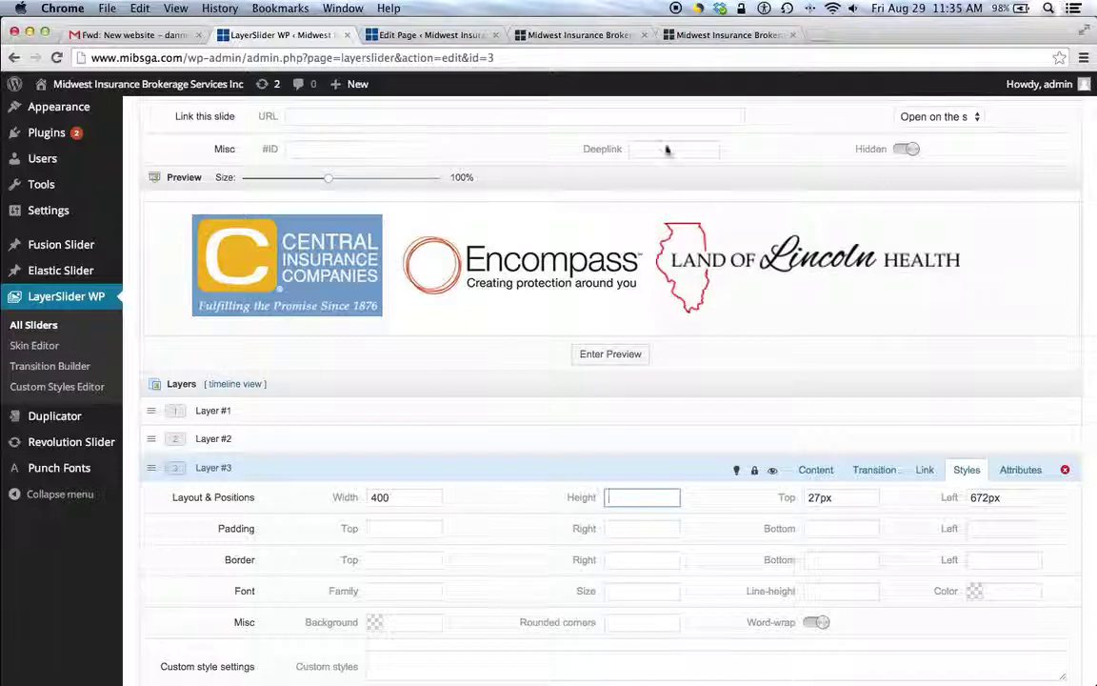
pyautogui.click(572, 263)
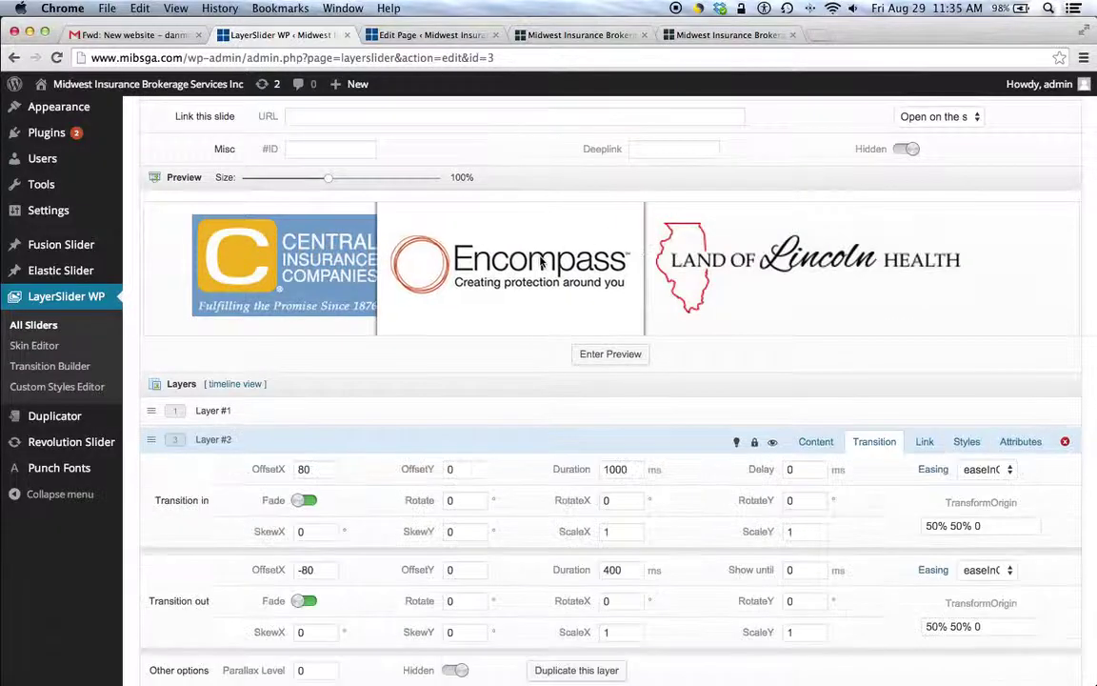
pyautogui.moveTo(335, 265); pyautogui.dragTo(294, 259)
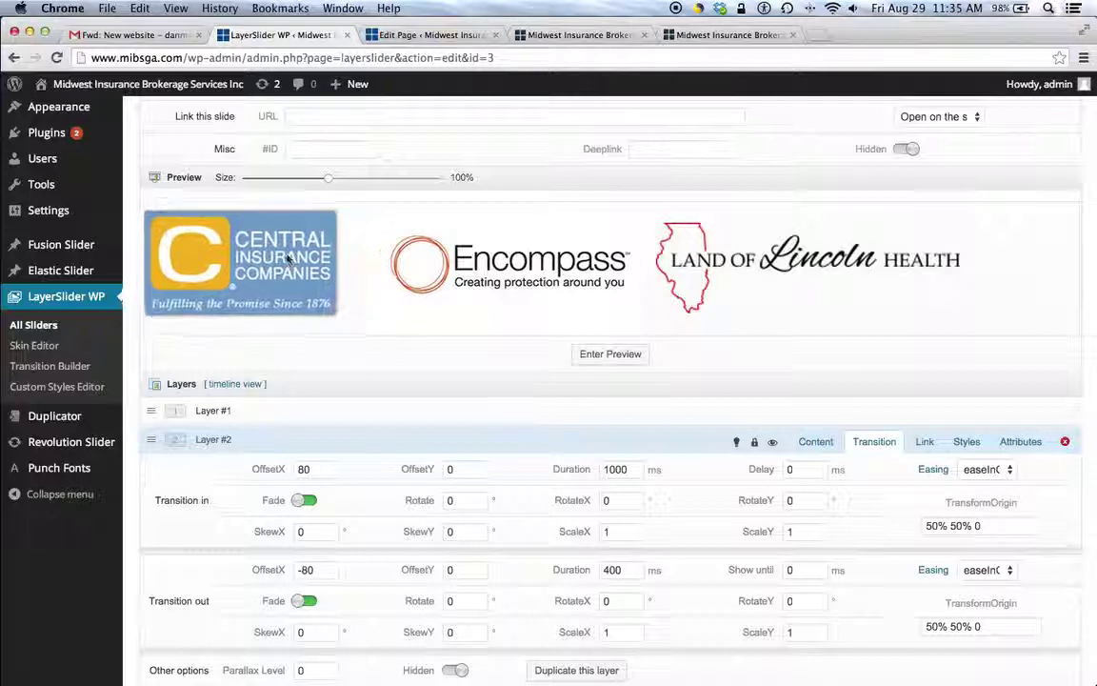
pyautogui.moveTo(573, 268); pyautogui.dragTo(546, 267)
pyautogui.moveTo(793, 266); pyautogui.dragTo(777, 264)
pyautogui.scroll(-4, 553, 381)
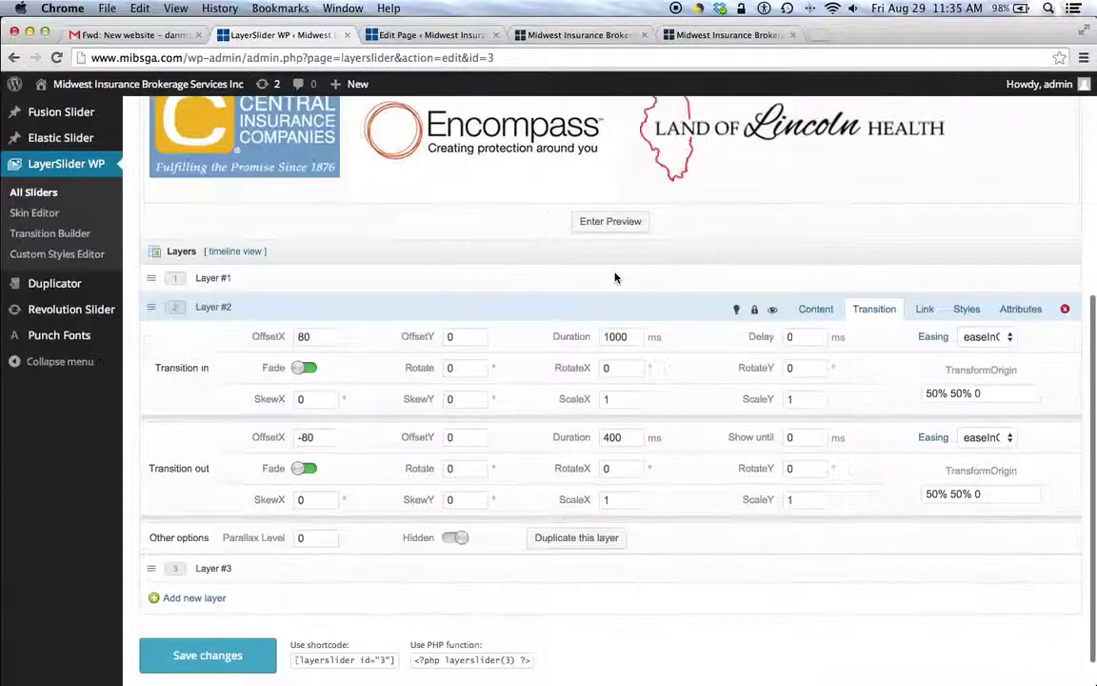
pyautogui.click(220, 616)
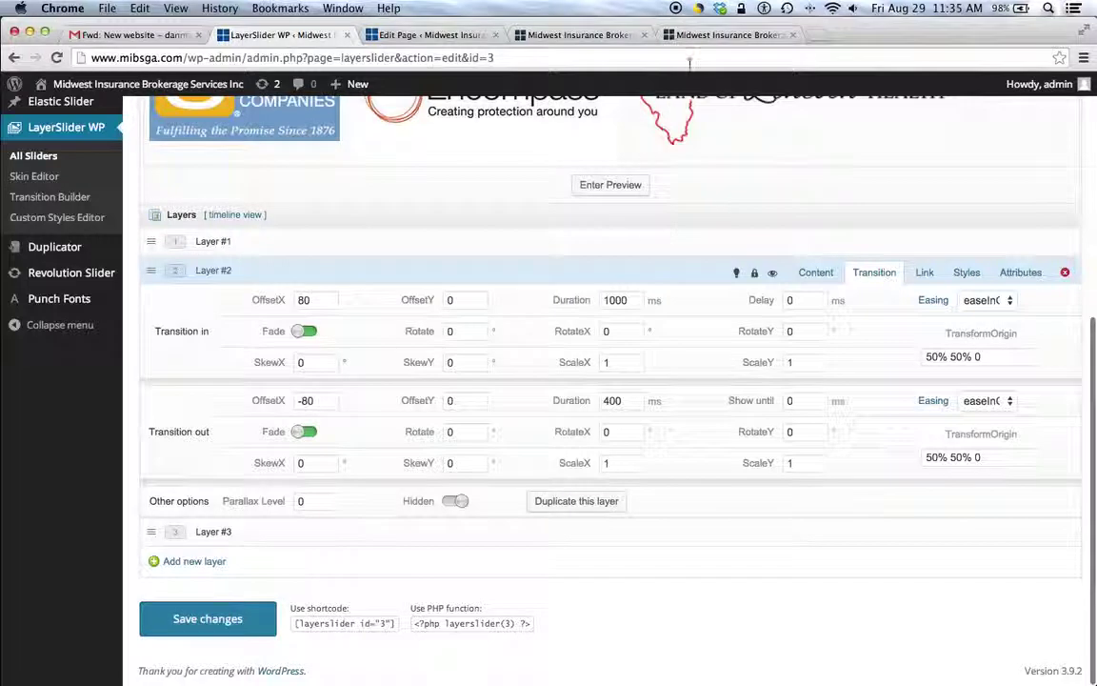
# Reload the live homepage and examine the carrier logo slider under A Full Lines General Agency
pyautogui.click(700, 34)
pyautogui.click(57, 57)
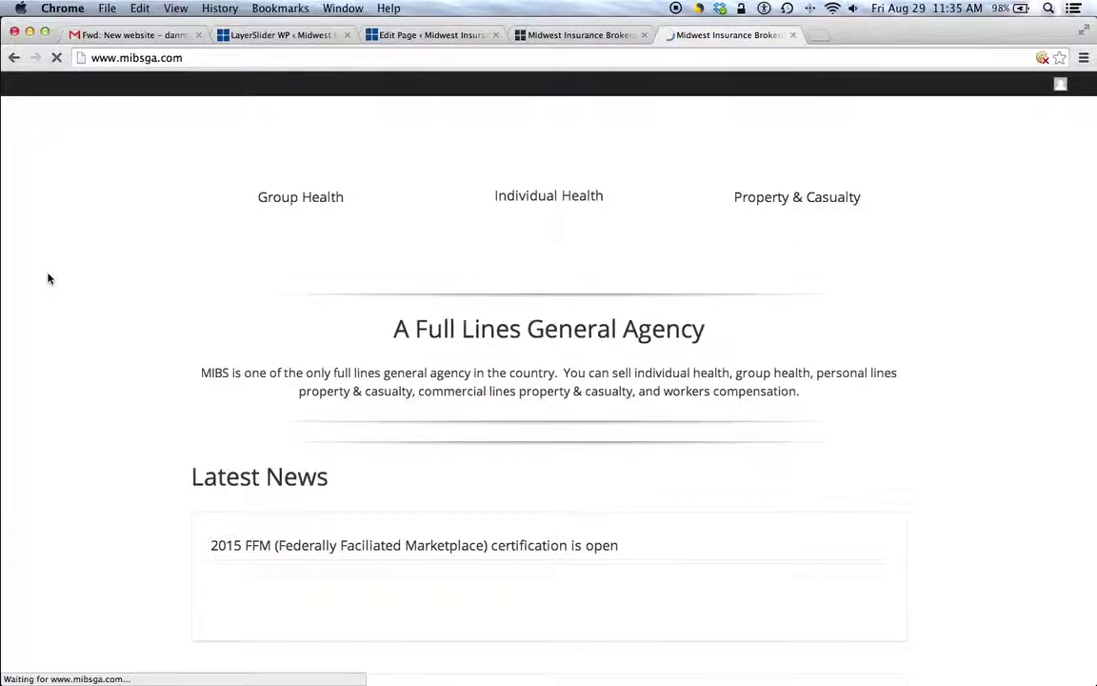
pyautogui.scroll(-1, 50, 279)
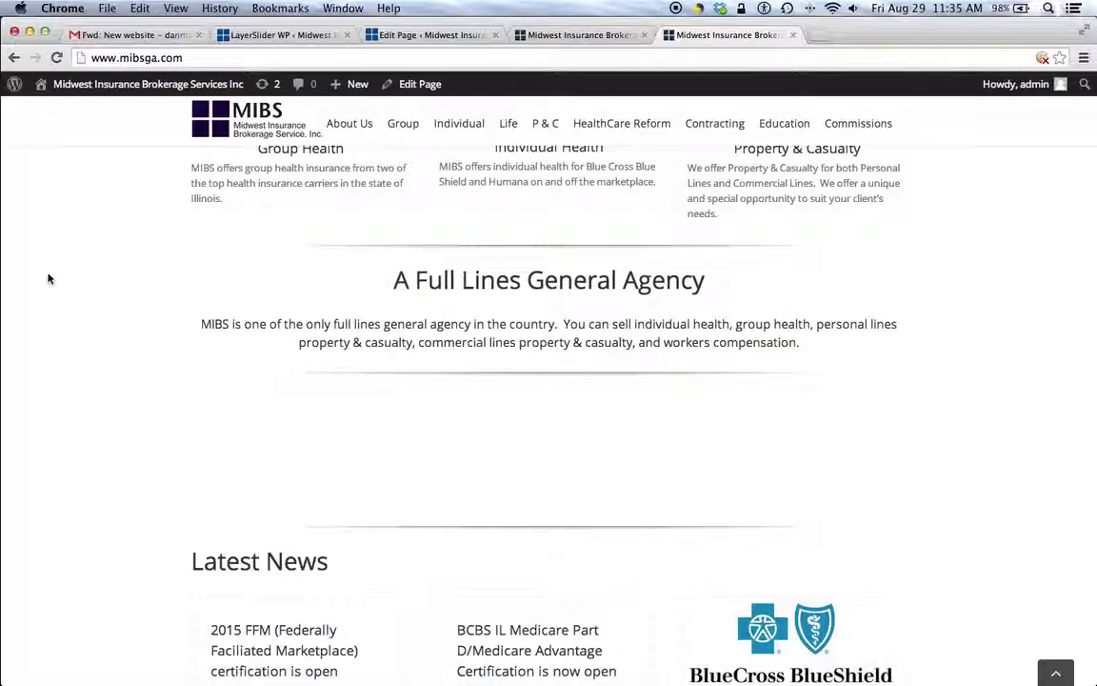
pyautogui.scroll(2, 49, 278)
pyautogui.scroll(5, 49, 278)
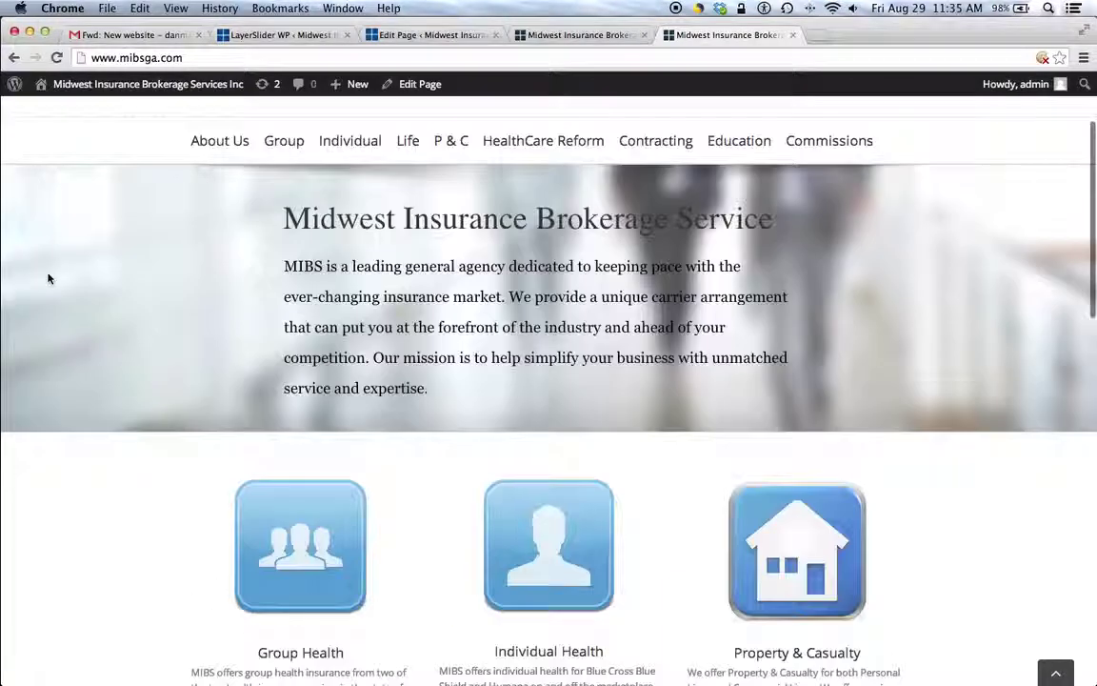
pyautogui.scroll(-5, 50, 278)
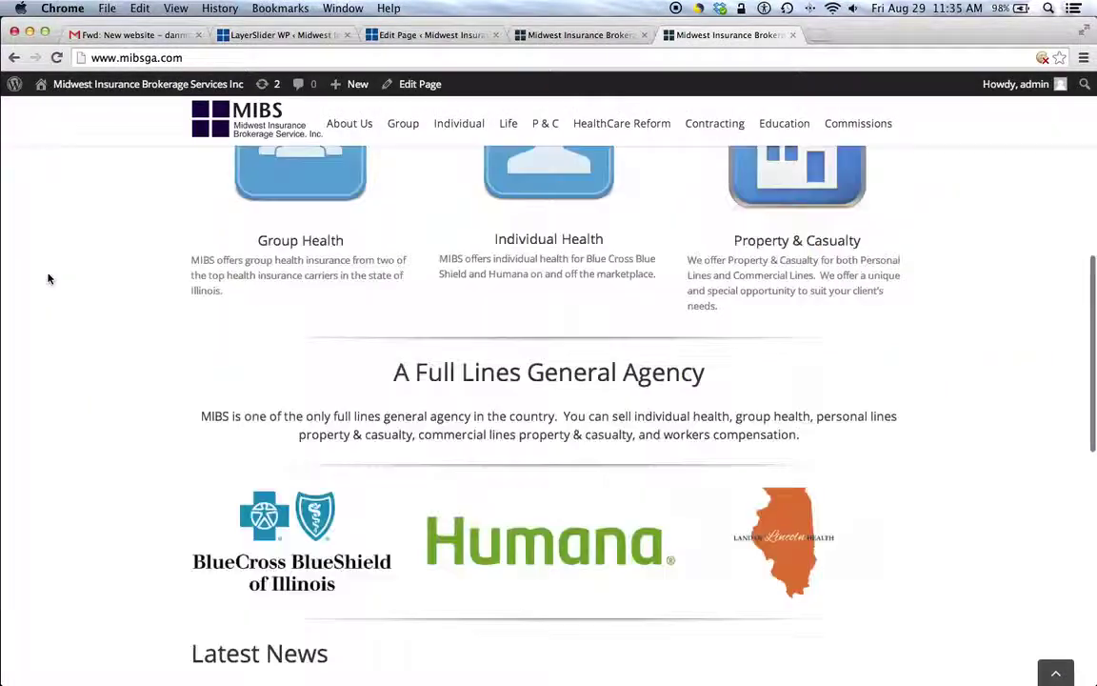
pyautogui.scroll(-1, 49, 278)
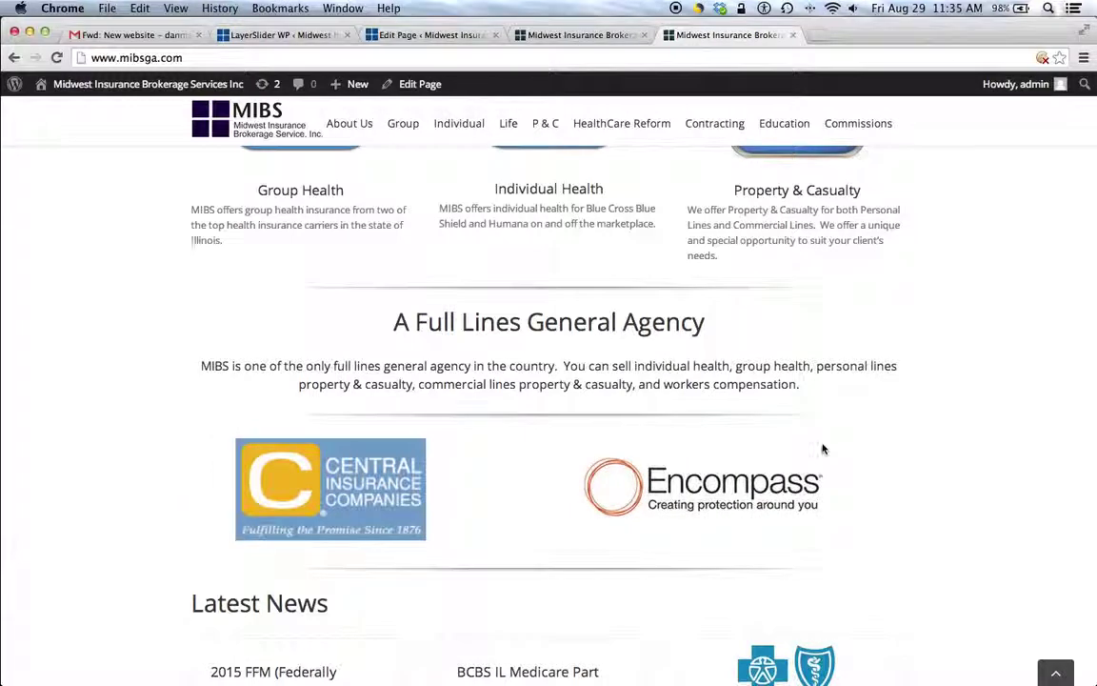
# Return to the slider editor and set the width of Layer #3, the Land of Lincoln logo, to 250
pyautogui.click(450, 35)
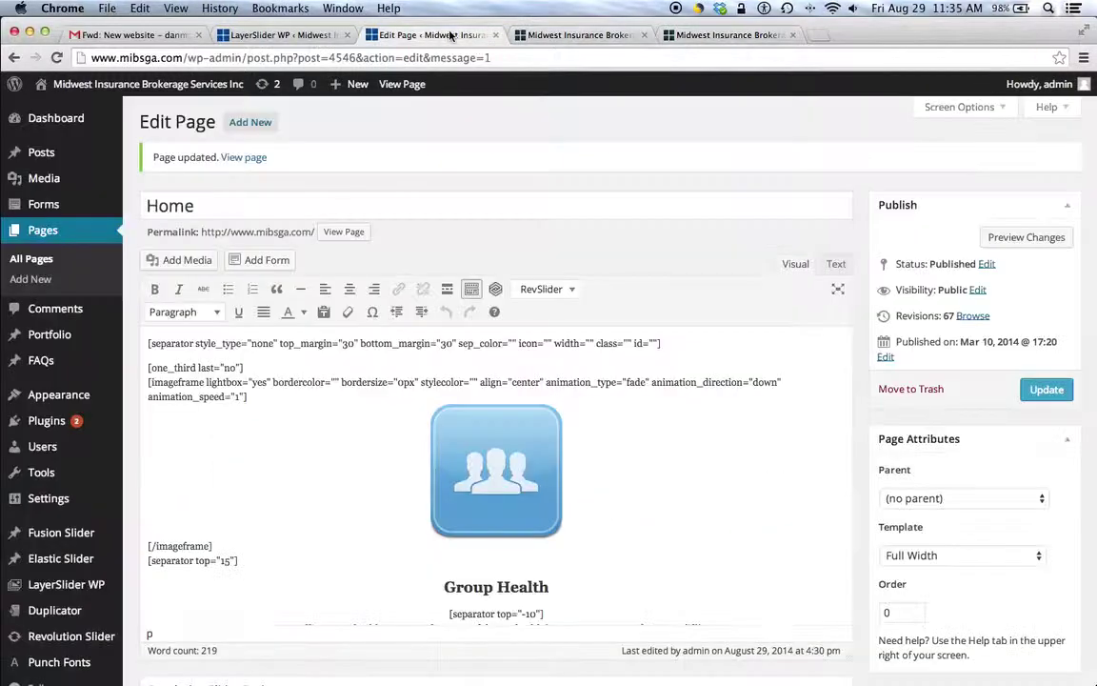
pyautogui.click(339, 34)
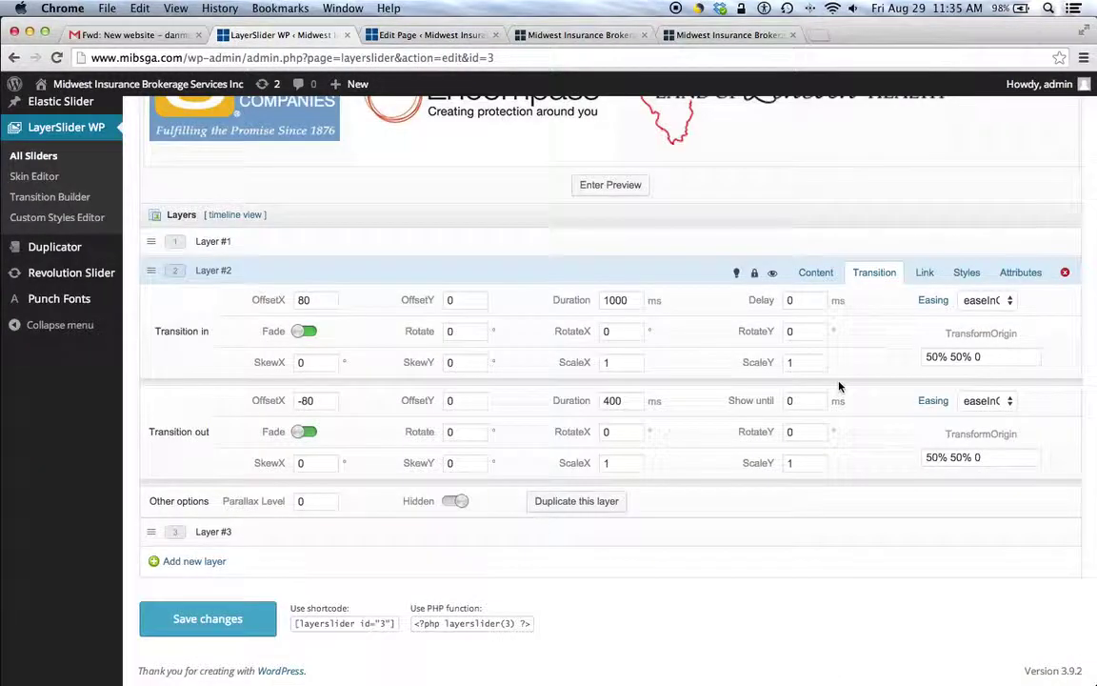
pyautogui.scroll(2, 839, 386)
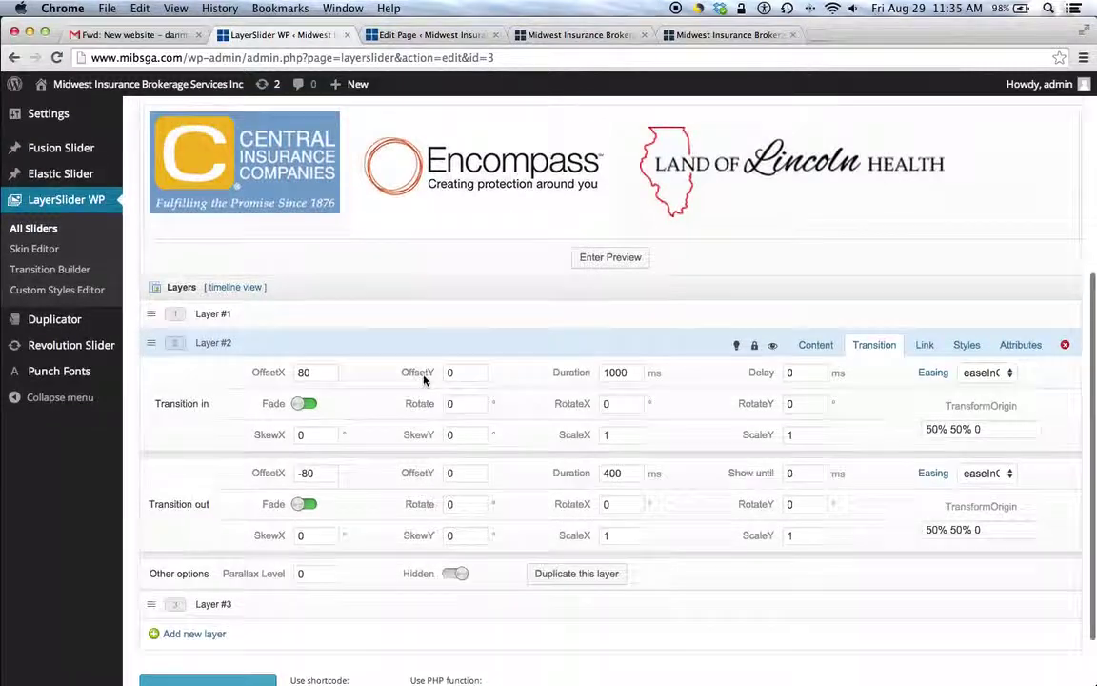
pyautogui.click(252, 607)
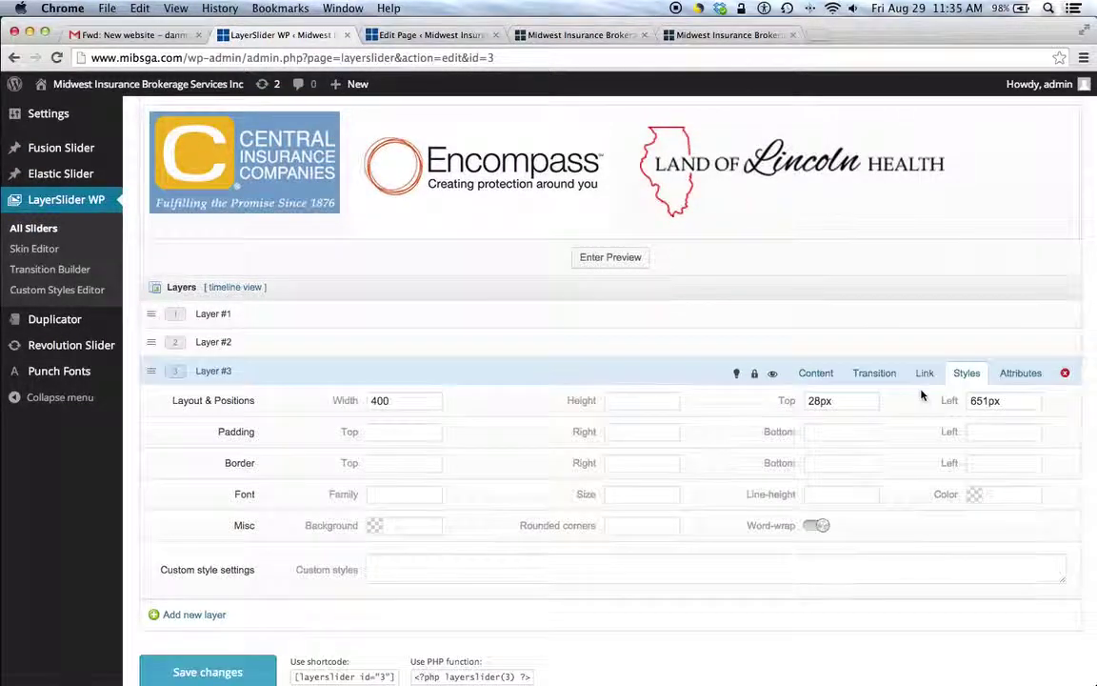
pyautogui.click(374, 402)
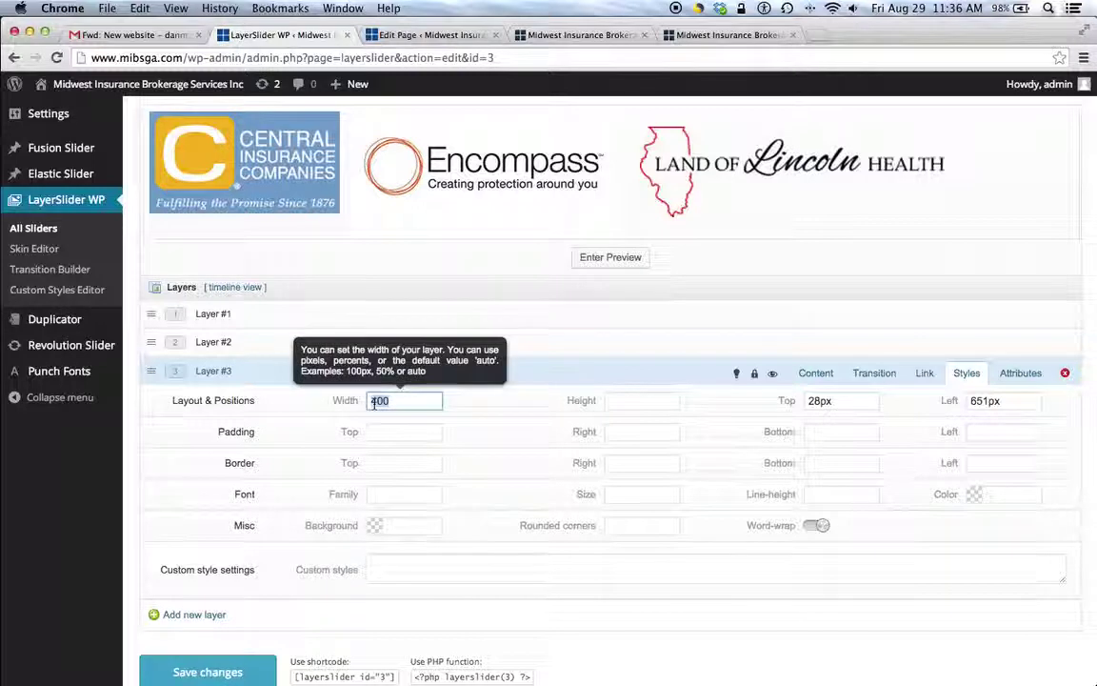
pyautogui.write('250')
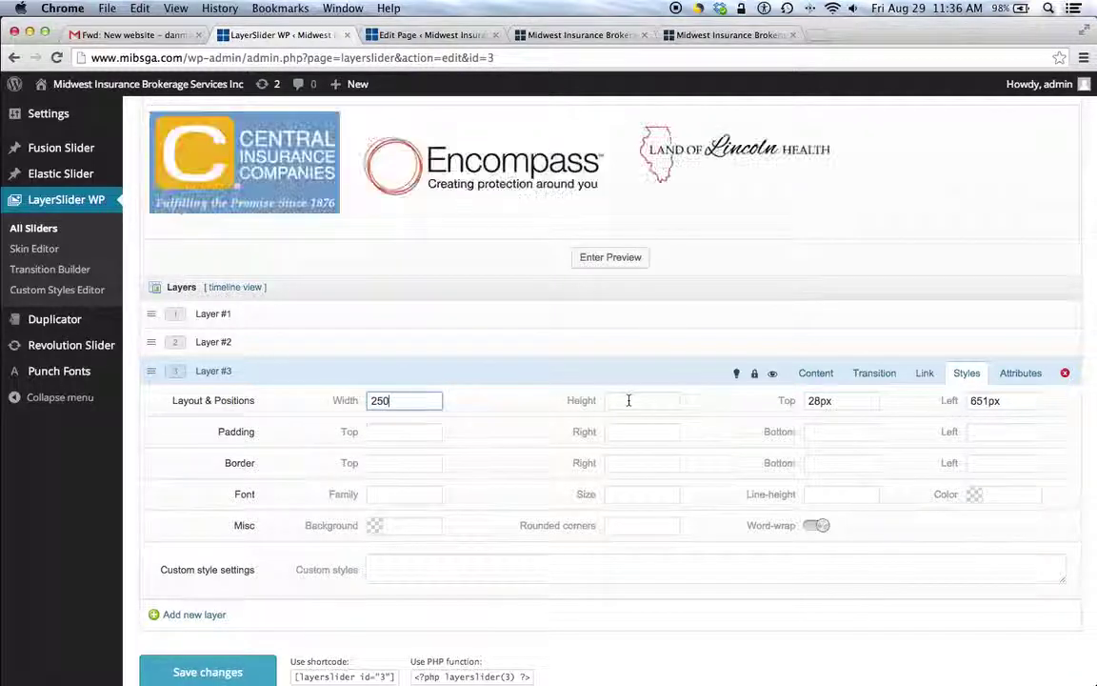
pyautogui.click(629, 400)
# Lower the Land of Lincoln logo slightly, and set the Encompass logo (Layer #2) to width 250, about 323 px from the left and 9 px from the top
pyautogui.moveTo(678, 158)
pyautogui.mouseDown()
pyautogui.moveTo(657, 181)
pyautogui.moveTo(595, 169)
pyautogui.mouseUp()
pyautogui.click(738, 341)
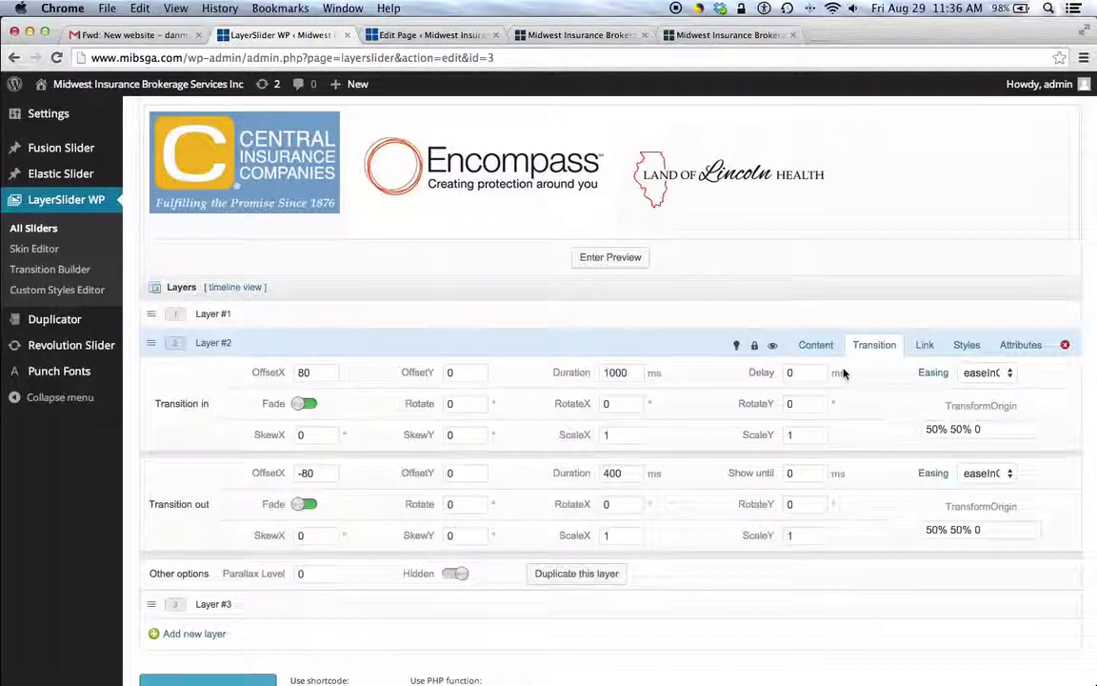
pyautogui.click(967, 345)
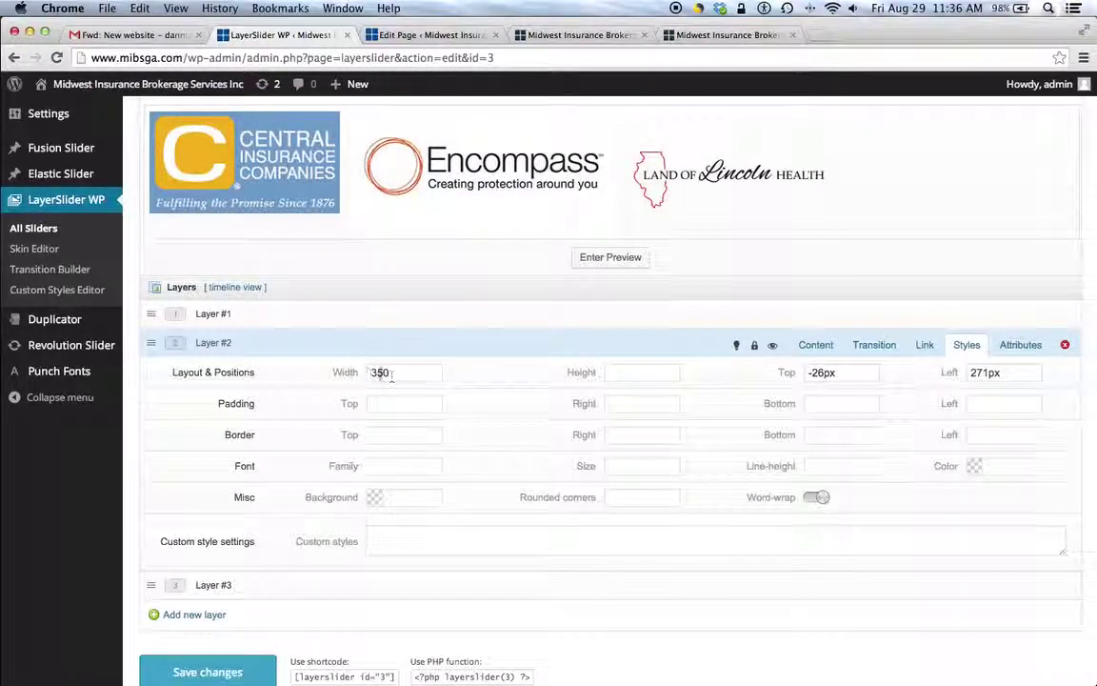
pyautogui.click(370, 373)
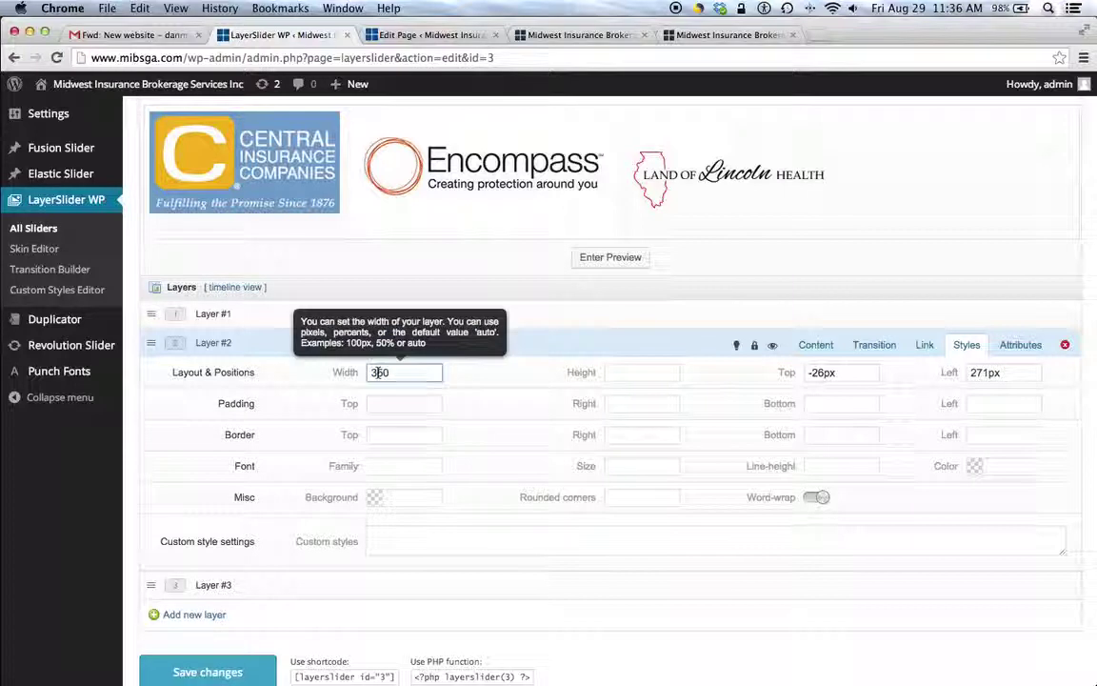
pyautogui.press('Tab')
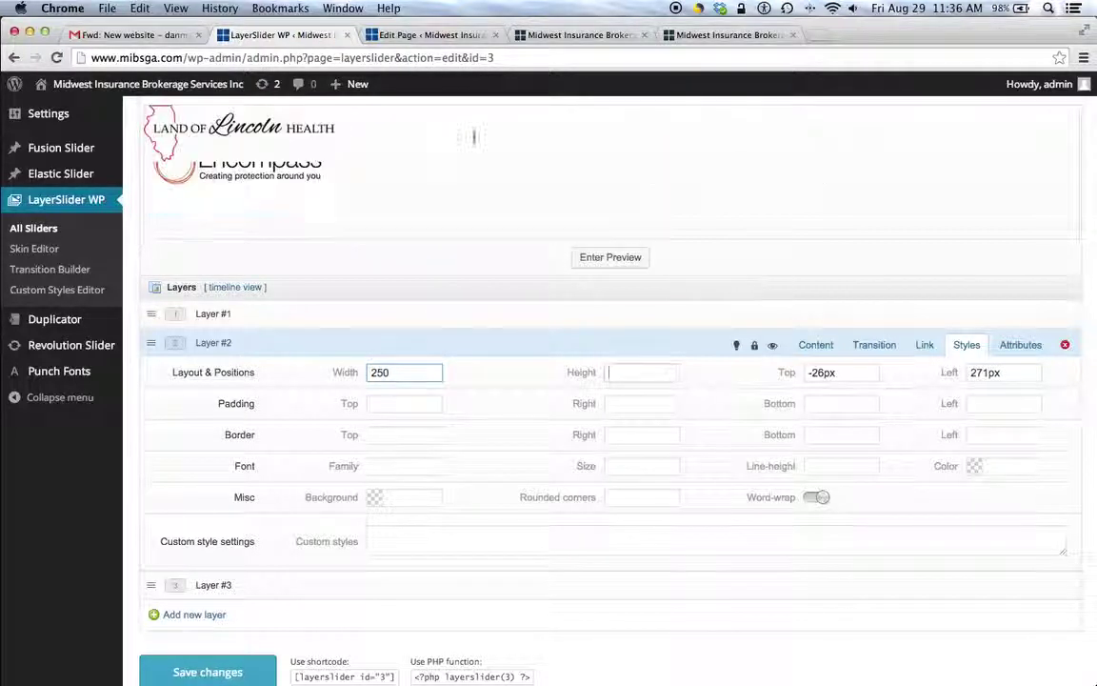
pyautogui.moveTo(455, 160); pyautogui.dragTo(492, 181)
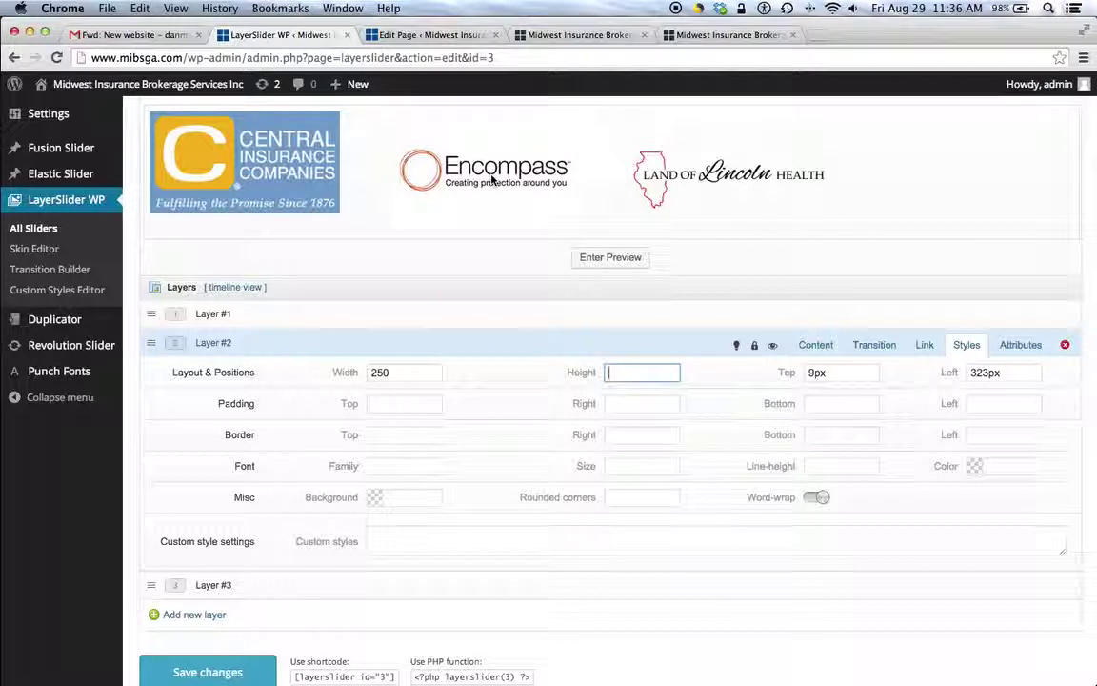
# Move the Central Insurance logo (Layer #1) to about 15 px left and 28 px top, and set its width to 225
pyautogui.click(419, 314)
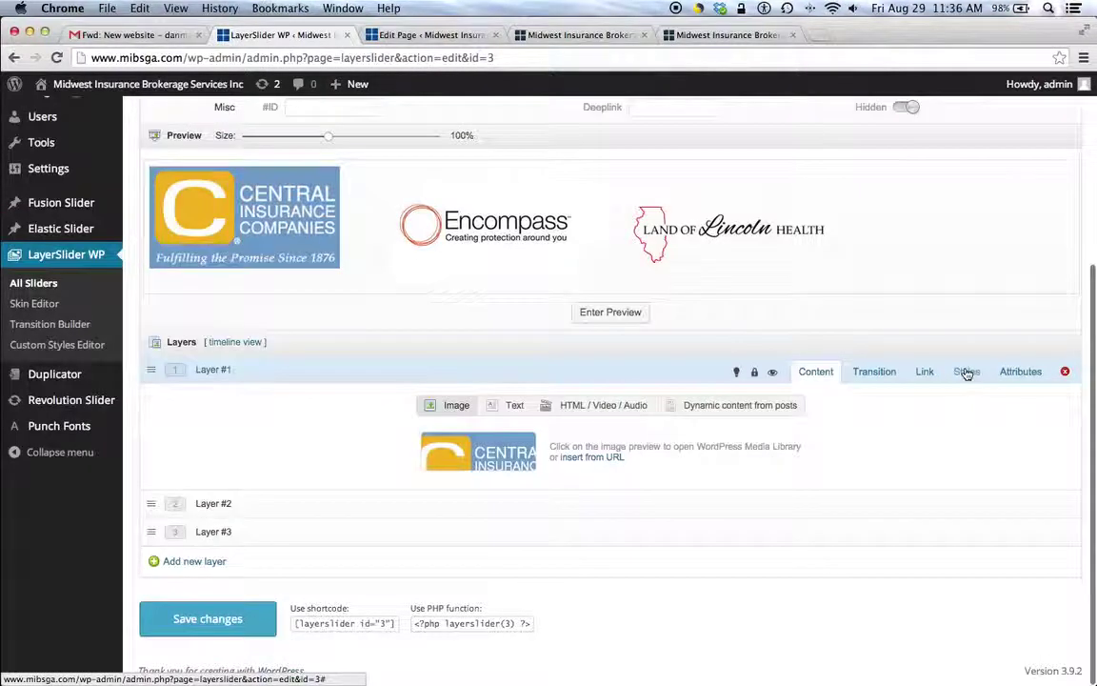
pyautogui.click(965, 371)
pyautogui.click(389, 399)
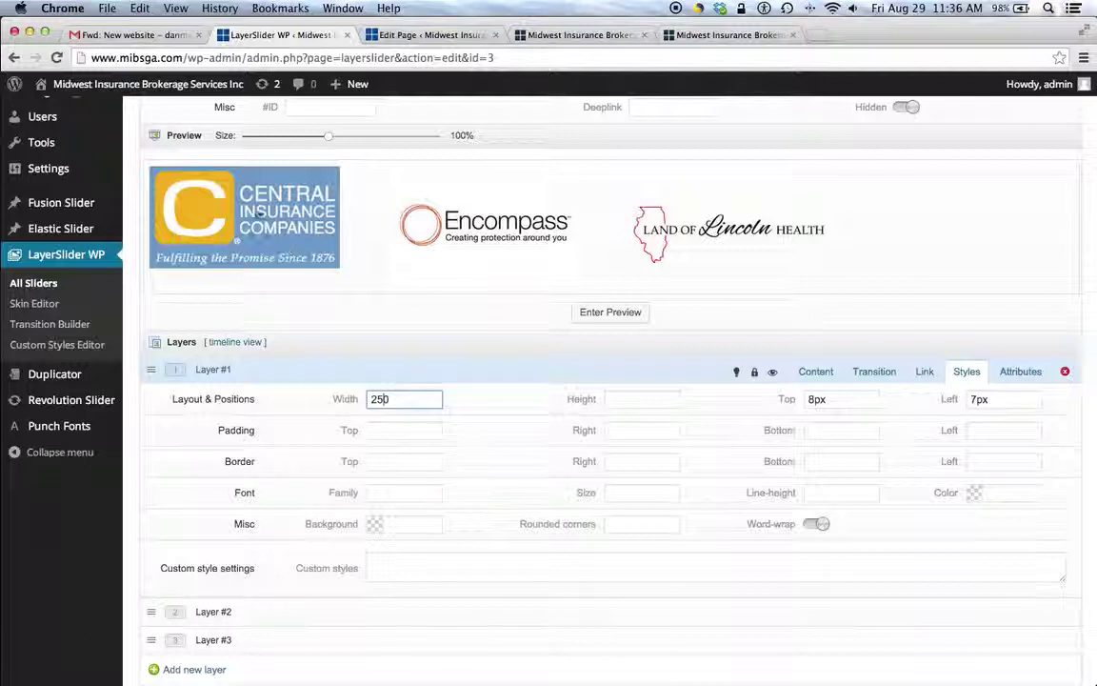
pyautogui.moveTo(321, 217); pyautogui.dragTo(327, 232)
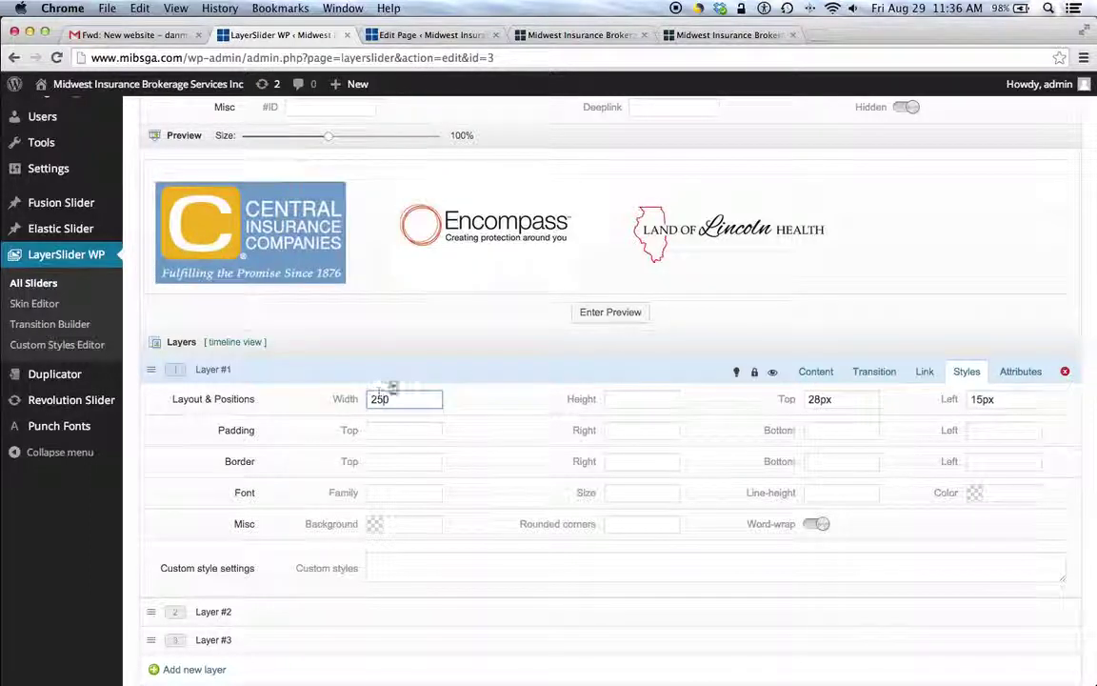
pyautogui.doubleClick(379, 398)
pyautogui.write('222')
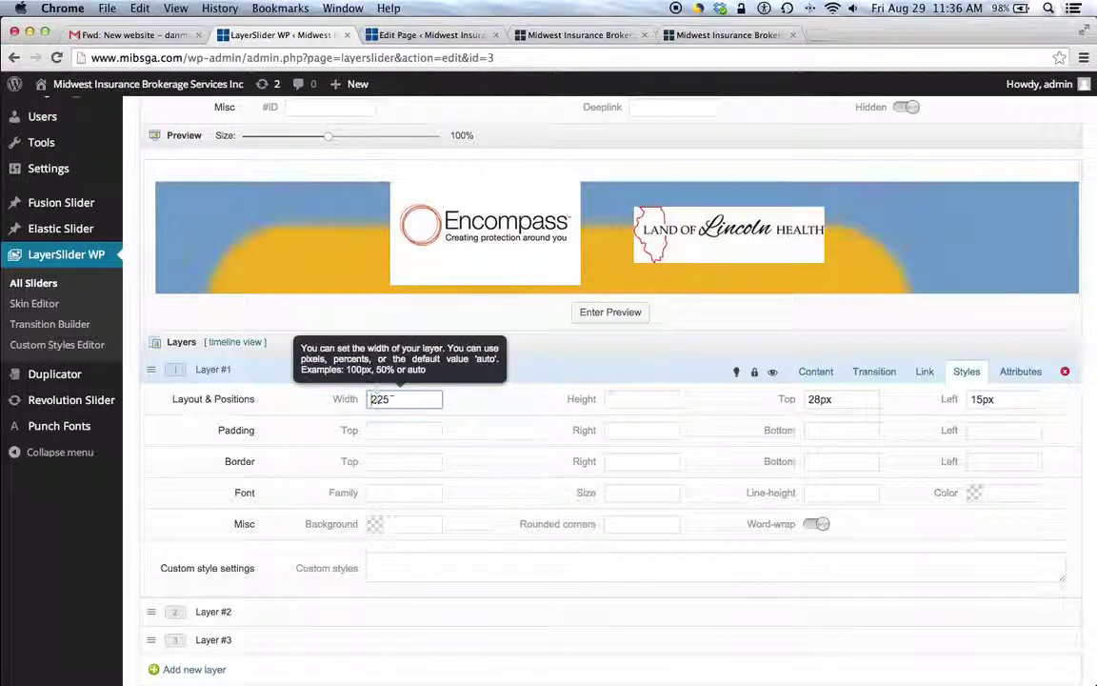
pyautogui.click(656, 397)
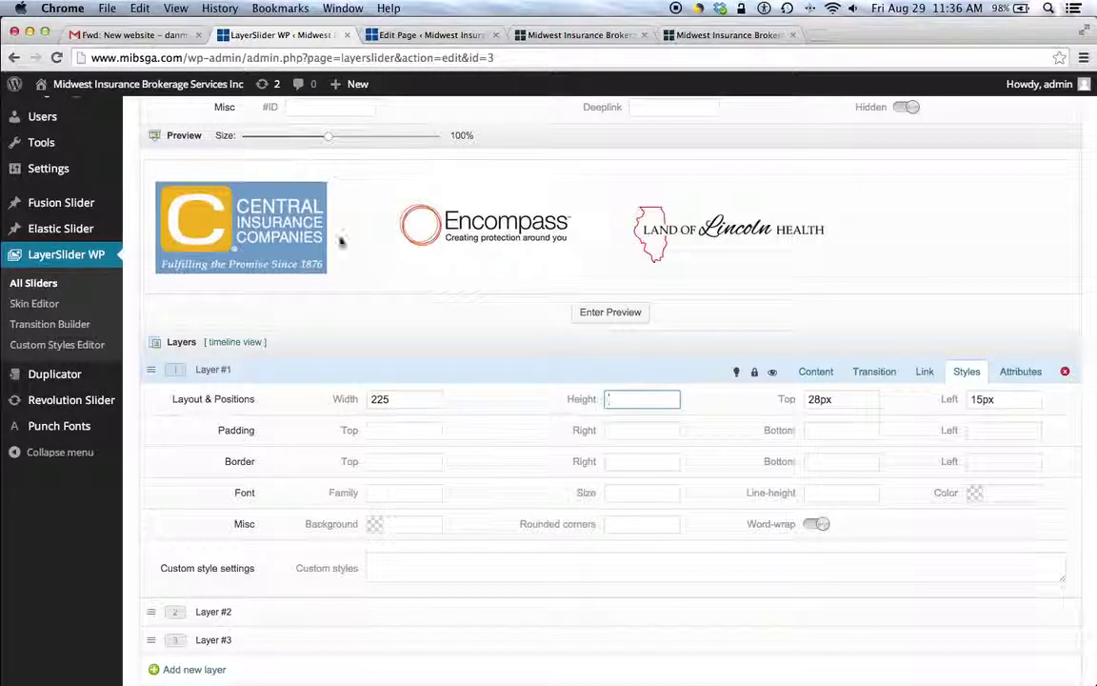
# Shift the Encompass and Land of Lincoln logos left so the three logos are evenly spaced, and save the slider
pyautogui.click(473, 225)
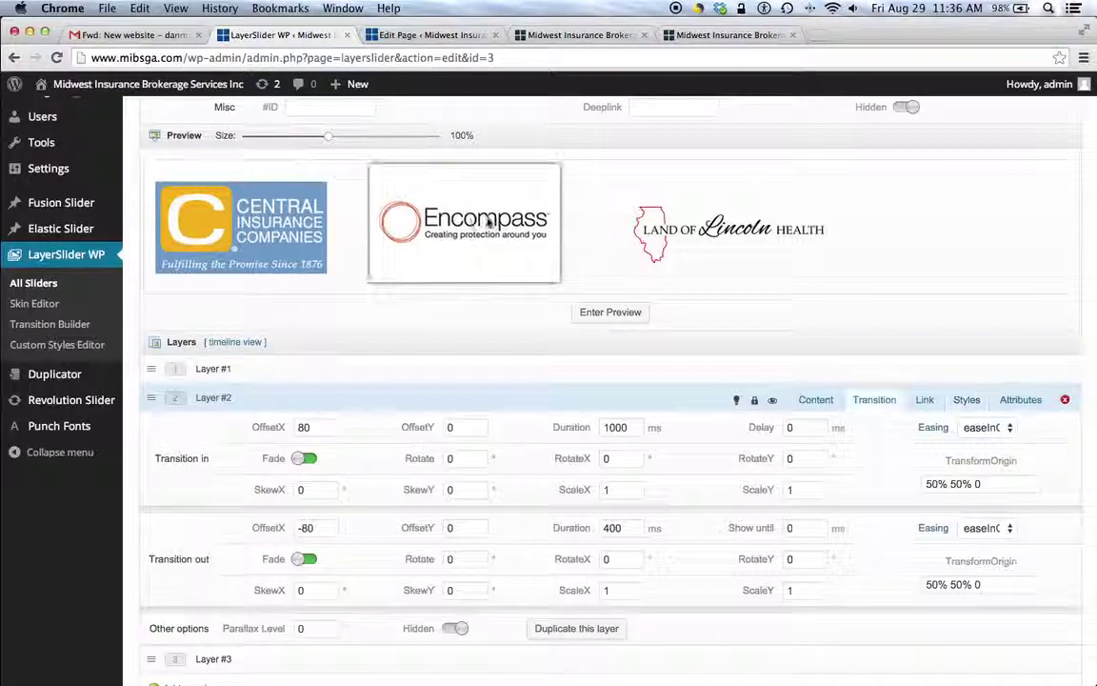
pyautogui.moveTo(700, 228); pyautogui.dragTo(665, 218)
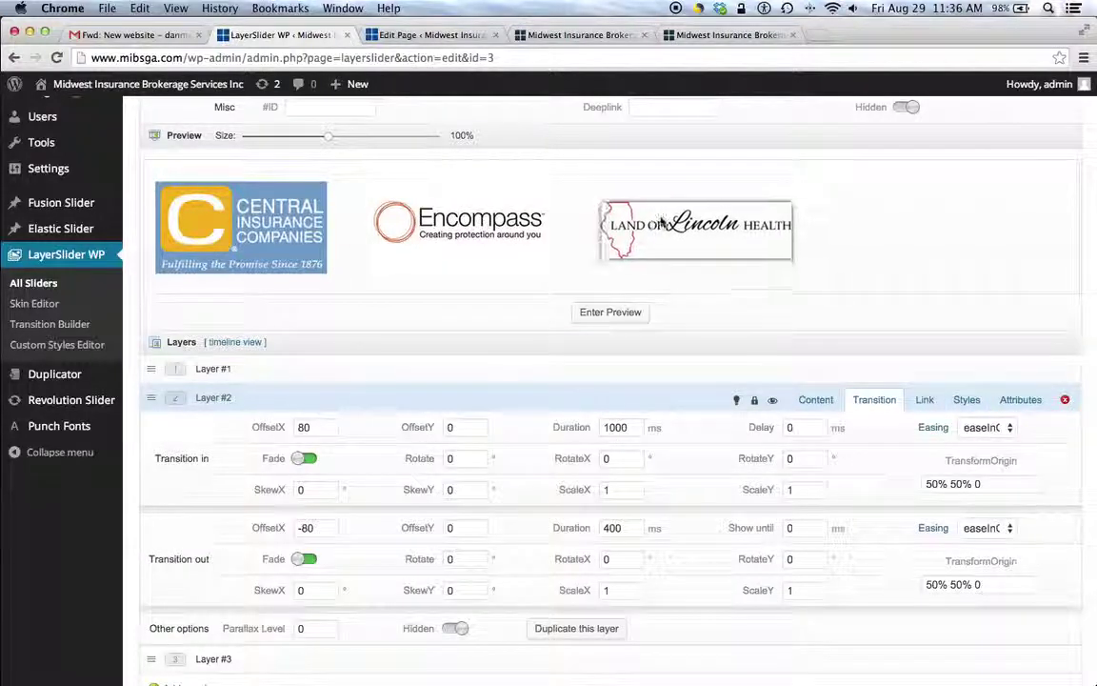
pyautogui.scroll(-3, 585, 369)
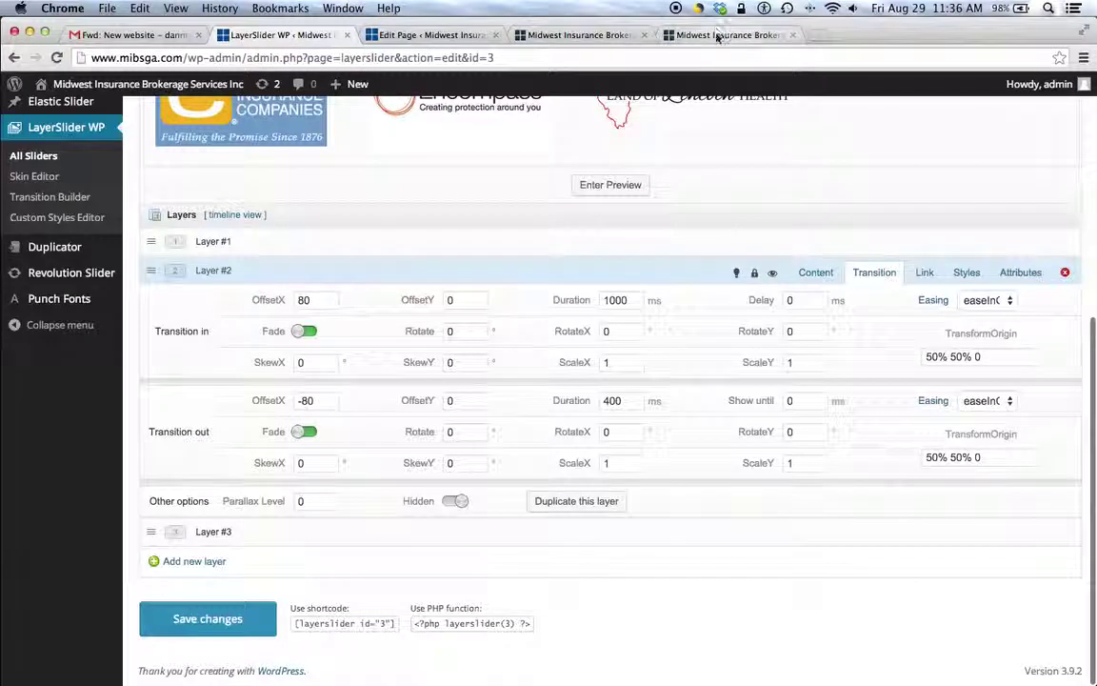
pyautogui.click(195, 621)
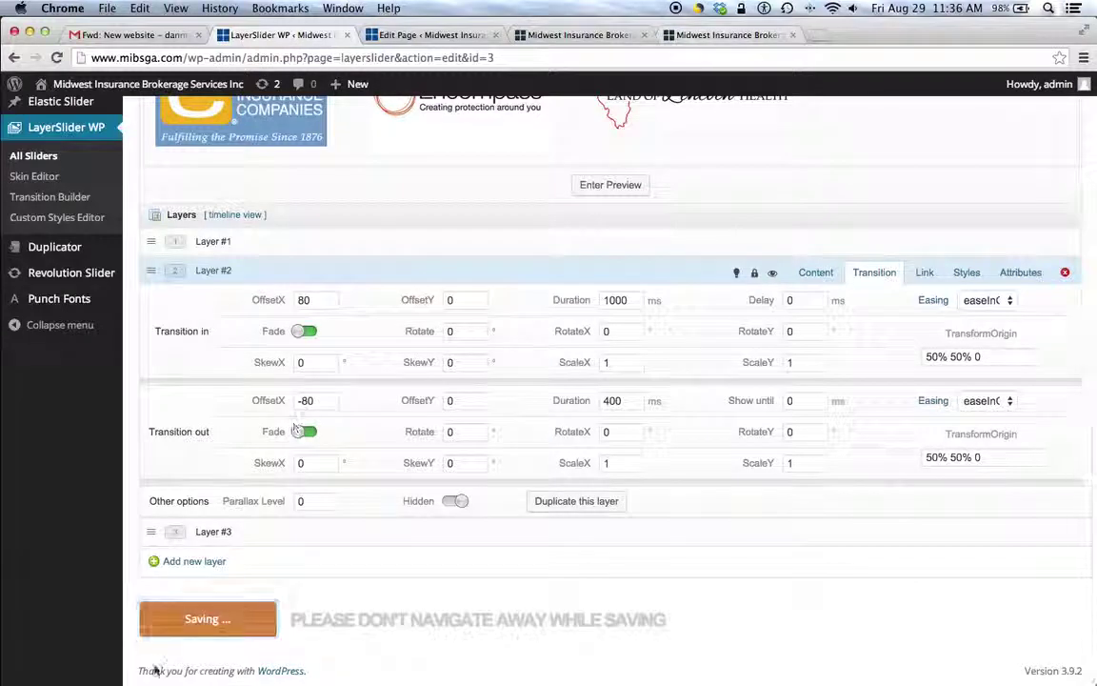
# Reload the live homepage to check the carrier slider, and examine Slide #1 and its Land of Lincoln Health layer in the slider editor
pyautogui.click(706, 35)
pyautogui.click(56, 57)
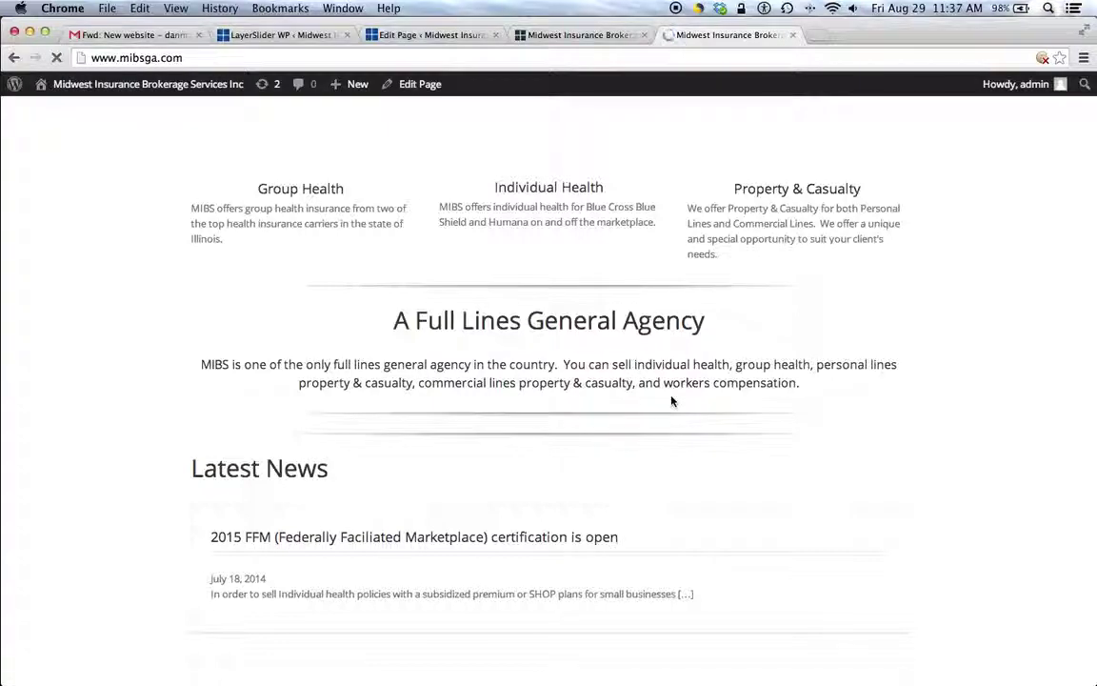
pyautogui.click(409, 36)
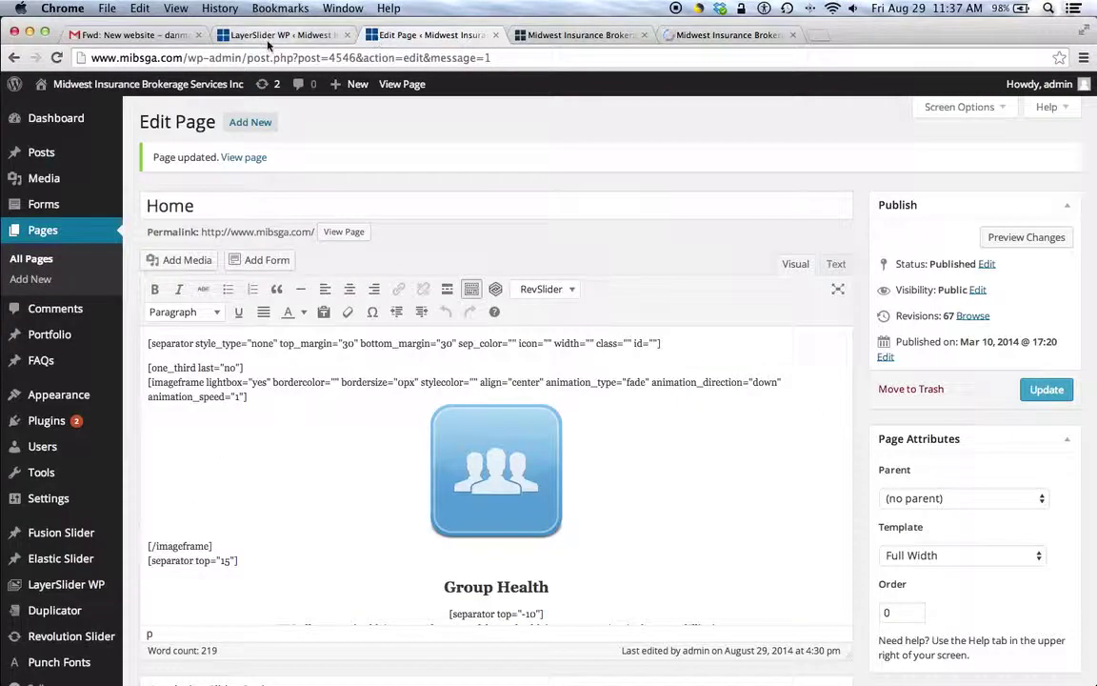
pyautogui.click(240, 35)
pyautogui.scroll(5, 385, 229)
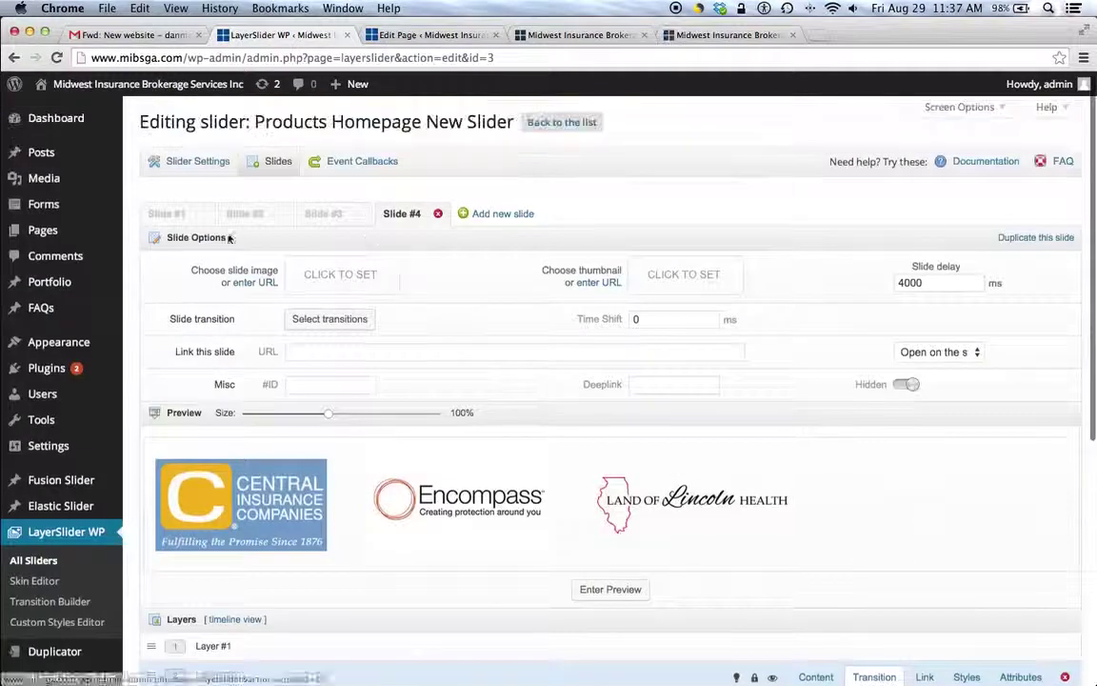
pyautogui.click(180, 215)
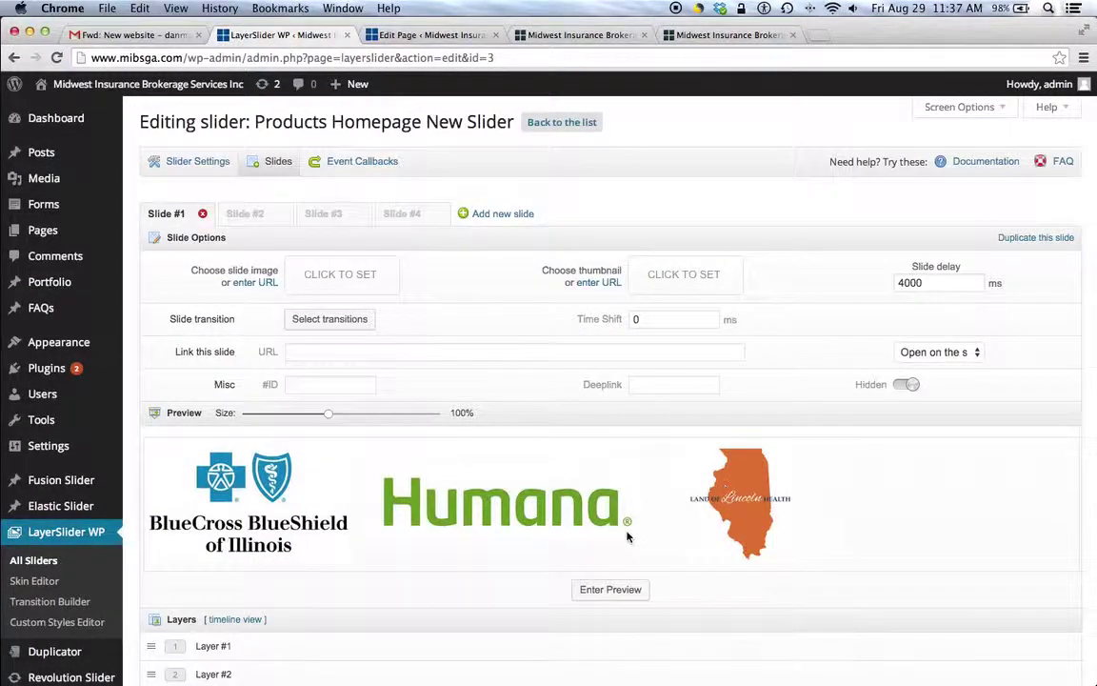
pyautogui.scroll(-4, 627, 535)
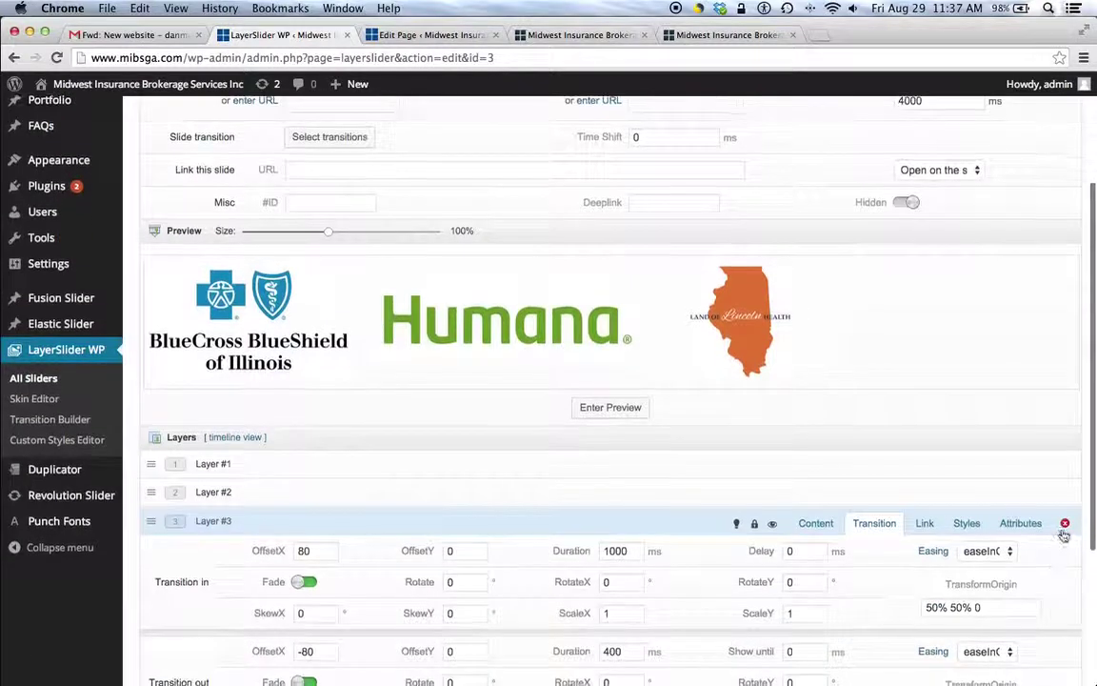
pyautogui.scroll(4, 408, 240)
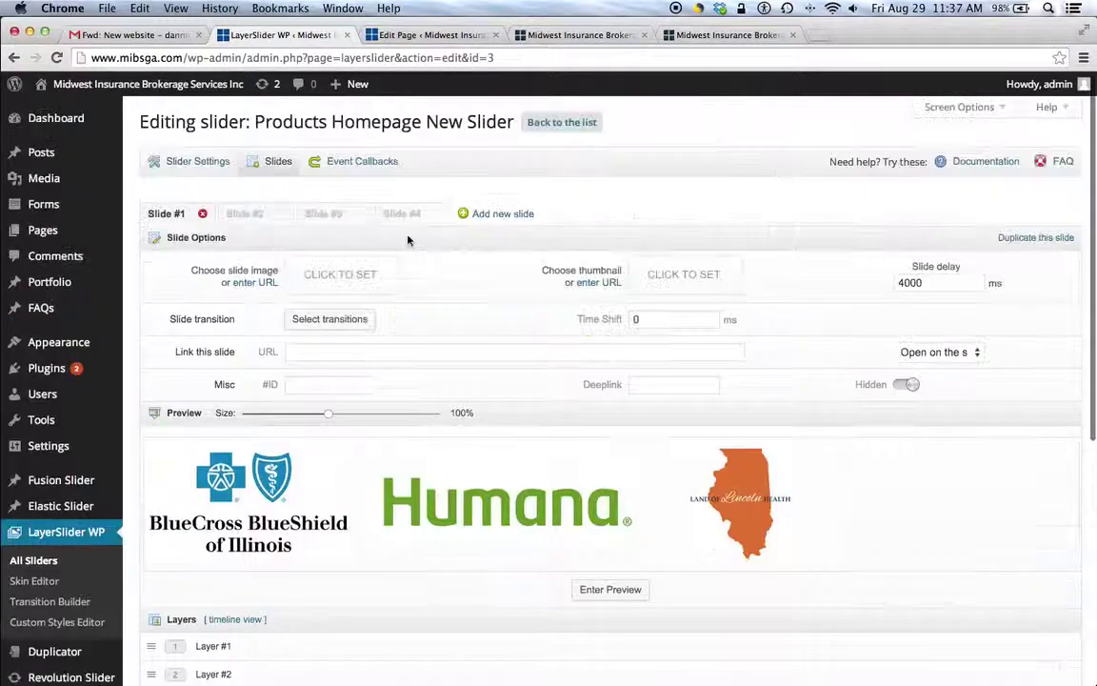
pyautogui.click(660, 33)
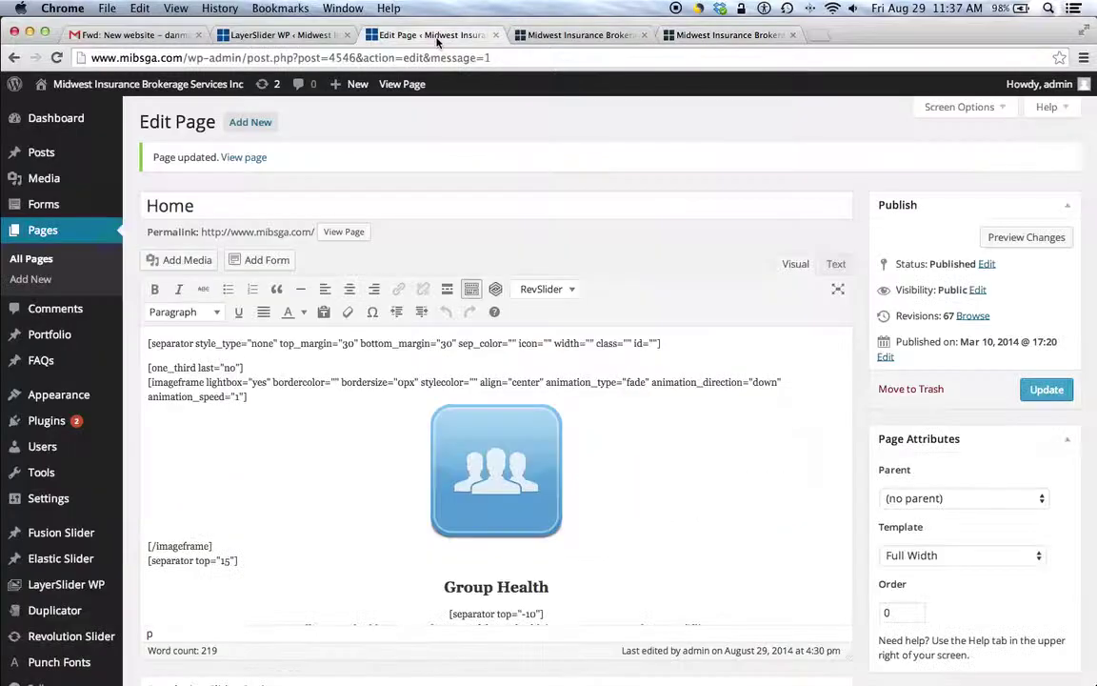
pyautogui.click(419, 35)
# Delete Layer #3, the Land of Lincoln Health logo, from Slide #4 of the slider
pyautogui.click(292, 35)
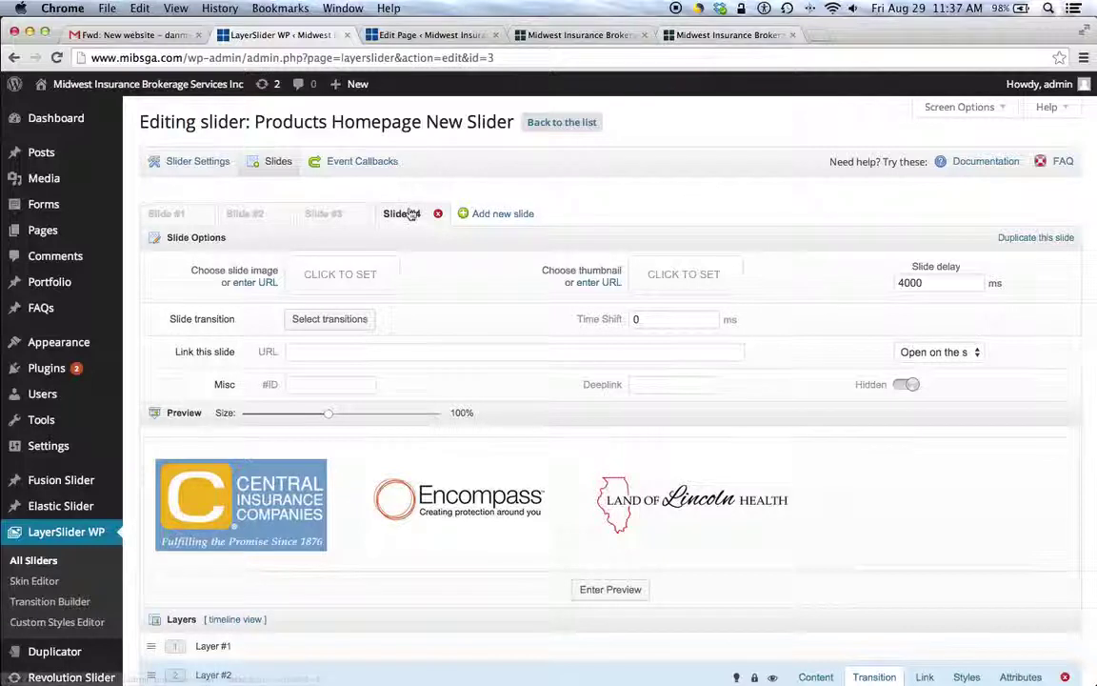
pyautogui.click(686, 502)
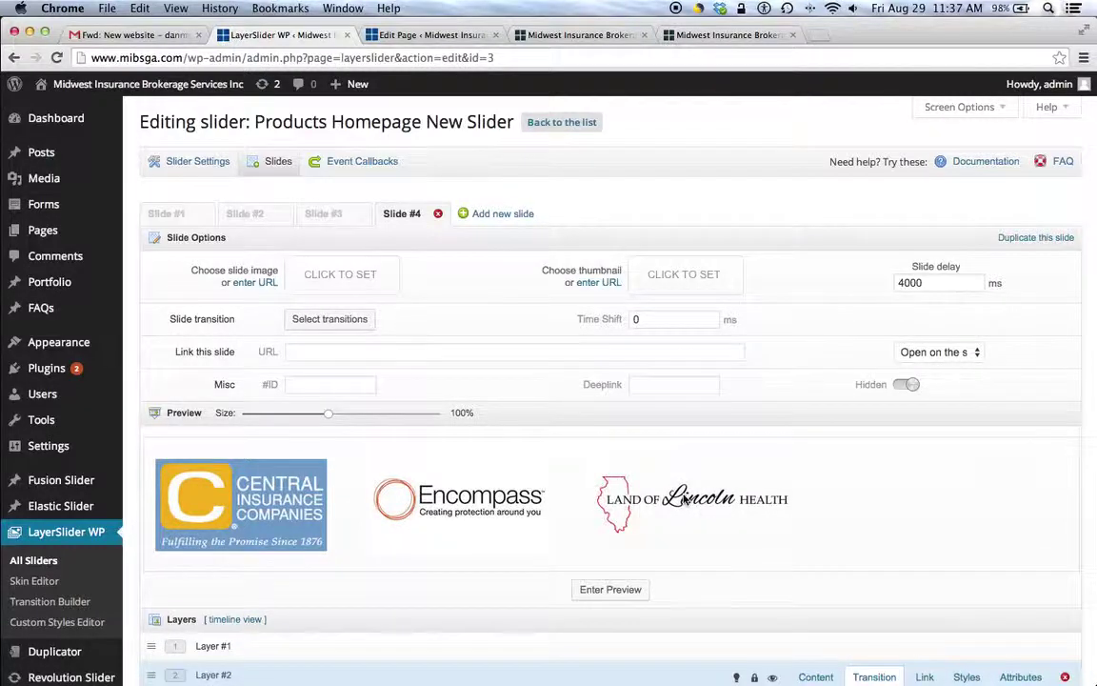
pyautogui.scroll(-5, 685, 502)
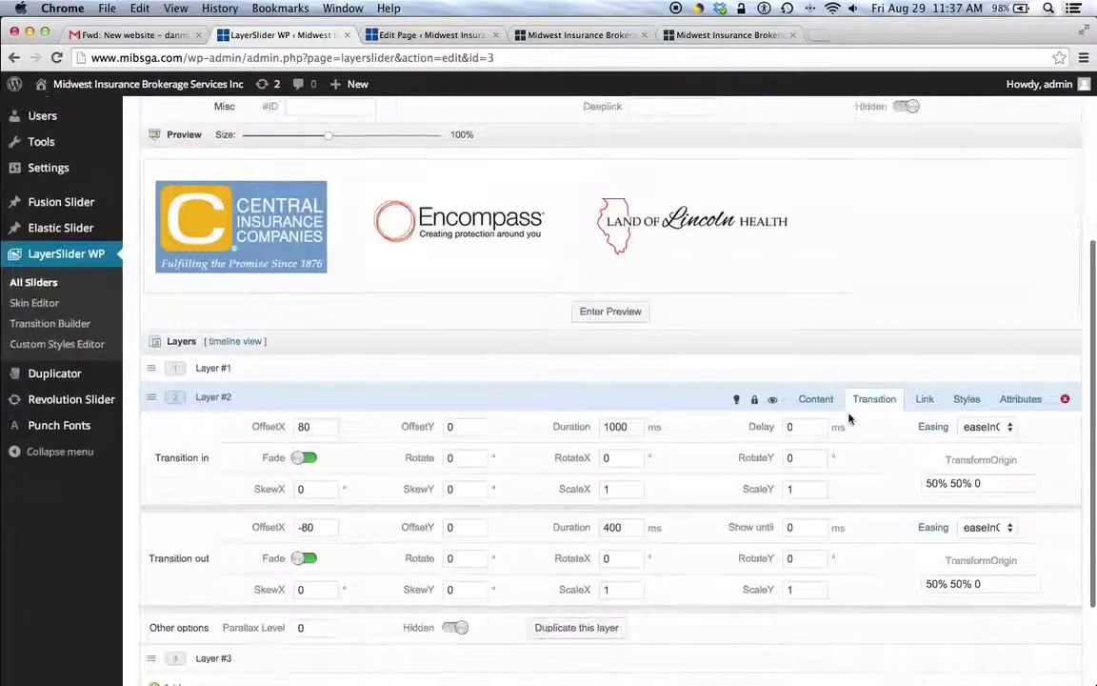
pyautogui.click(667, 653)
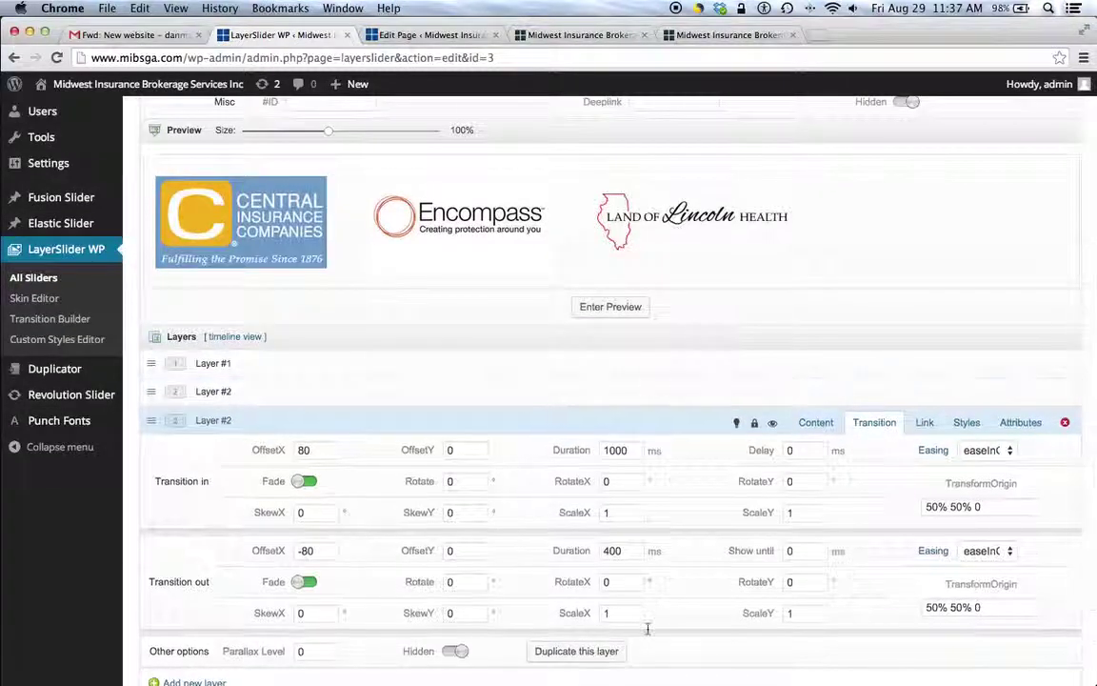
pyautogui.scroll(-3, 718, 651)
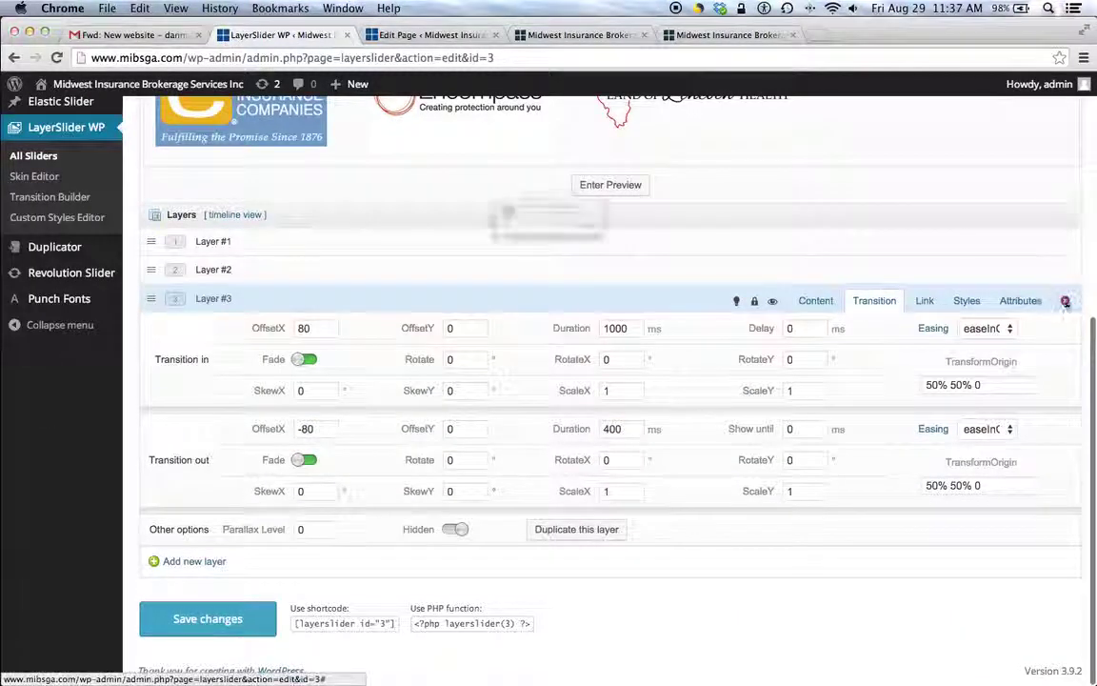
pyautogui.click(1065, 300)
pyautogui.click(665, 251)
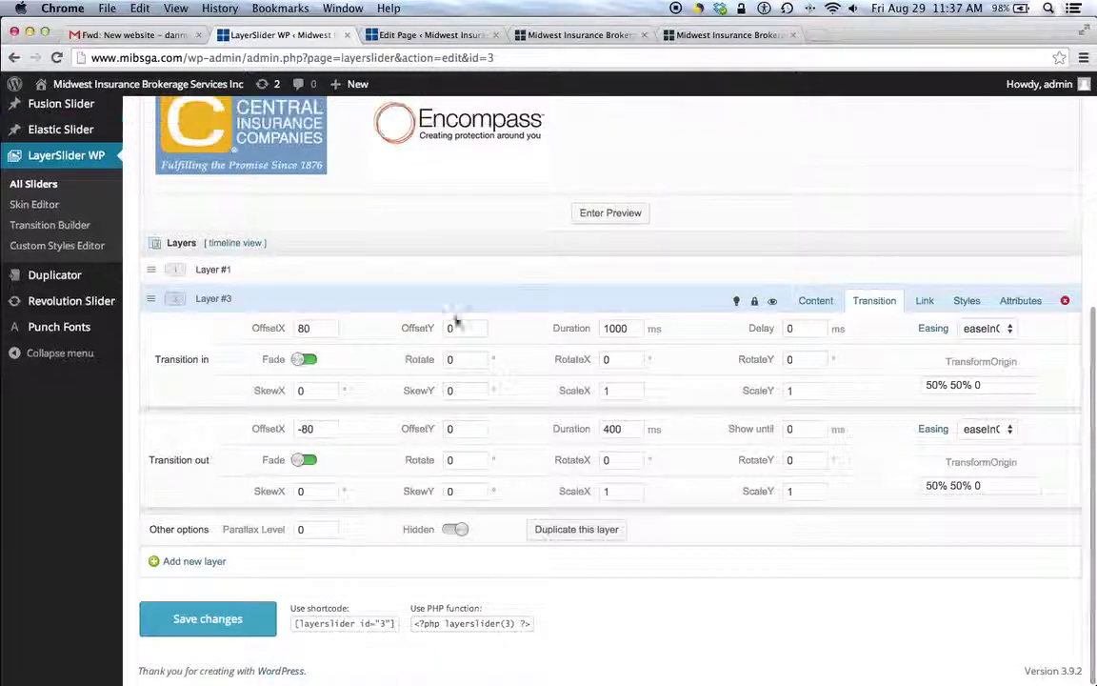
# Move the Encompass logo right into the freed space on Slide #4, and save the slider
pyautogui.moveTo(494, 133); pyautogui.dragTo(646, 131)
pyautogui.click(220, 629)
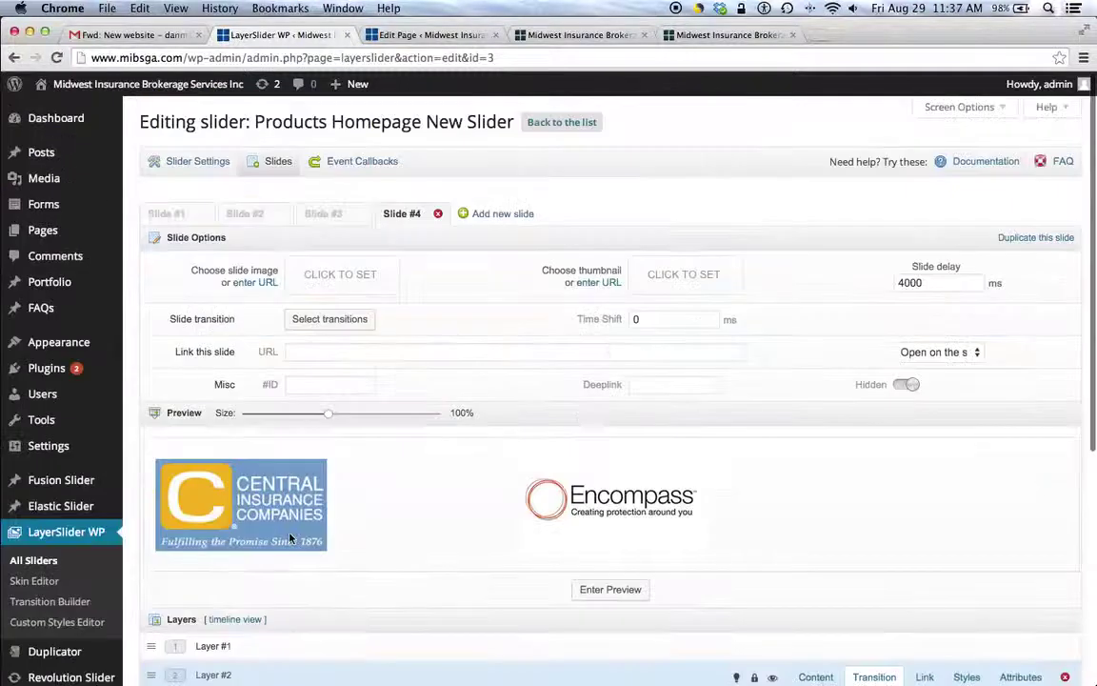
# Examine the slider's layout settings and the live homepage's carrier logos, and return to the layers of Slide #4
pyautogui.click(180, 163)
pyautogui.click(539, 36)
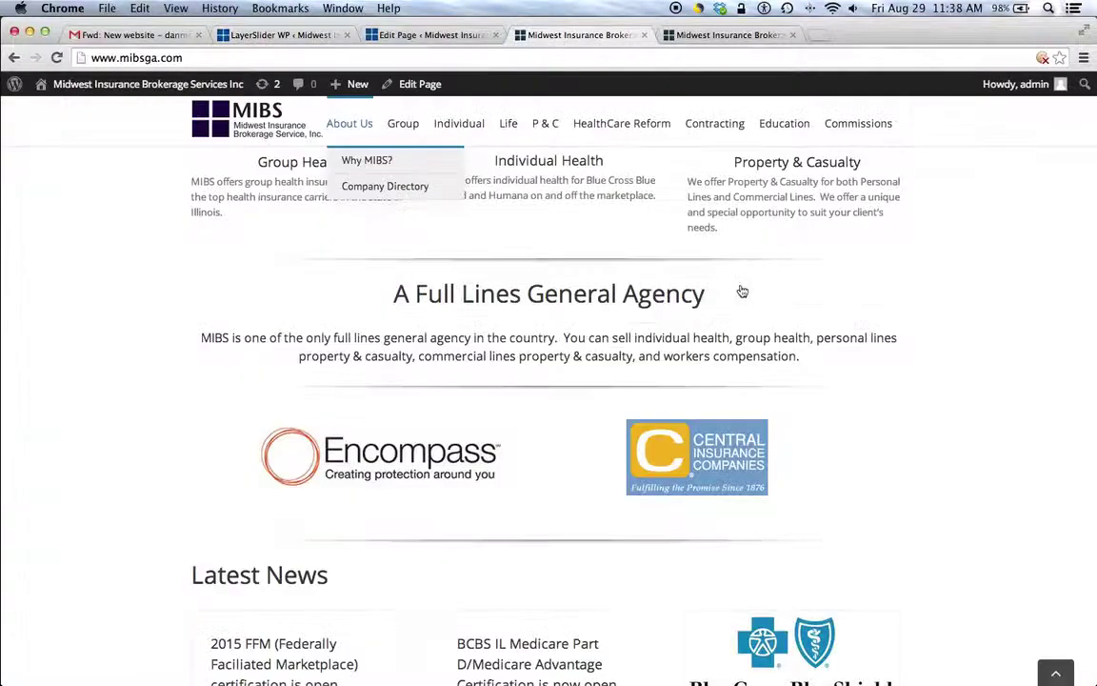
pyautogui.click(427, 37)
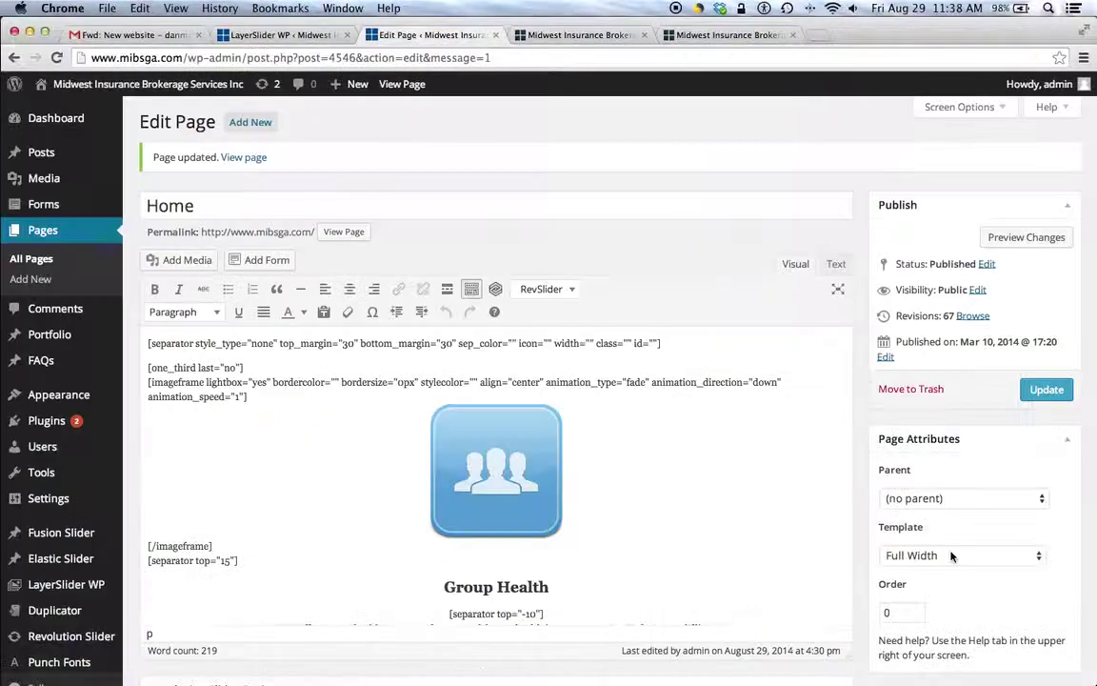
pyautogui.click(252, 35)
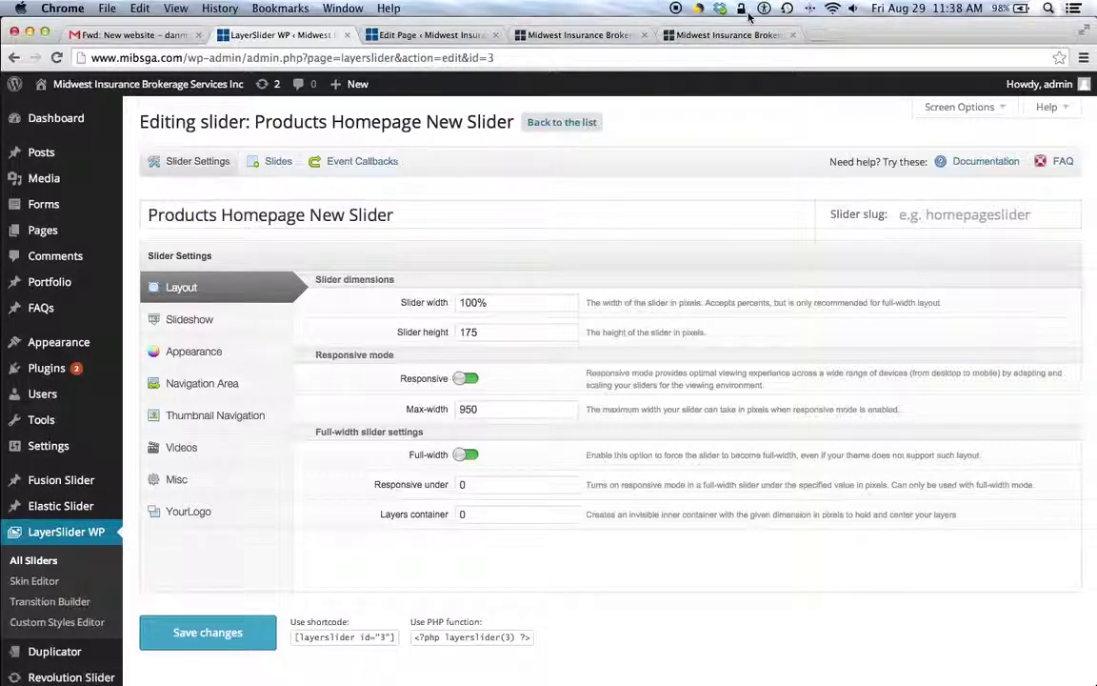
pyautogui.click(729, 34)
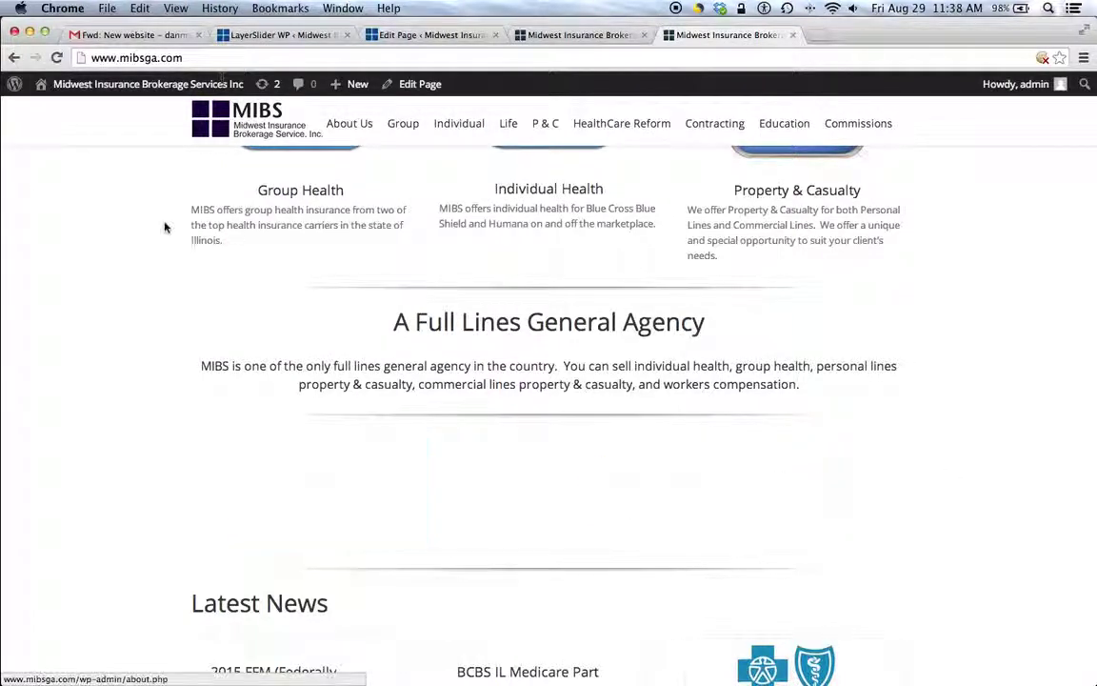
pyautogui.click(309, 40)
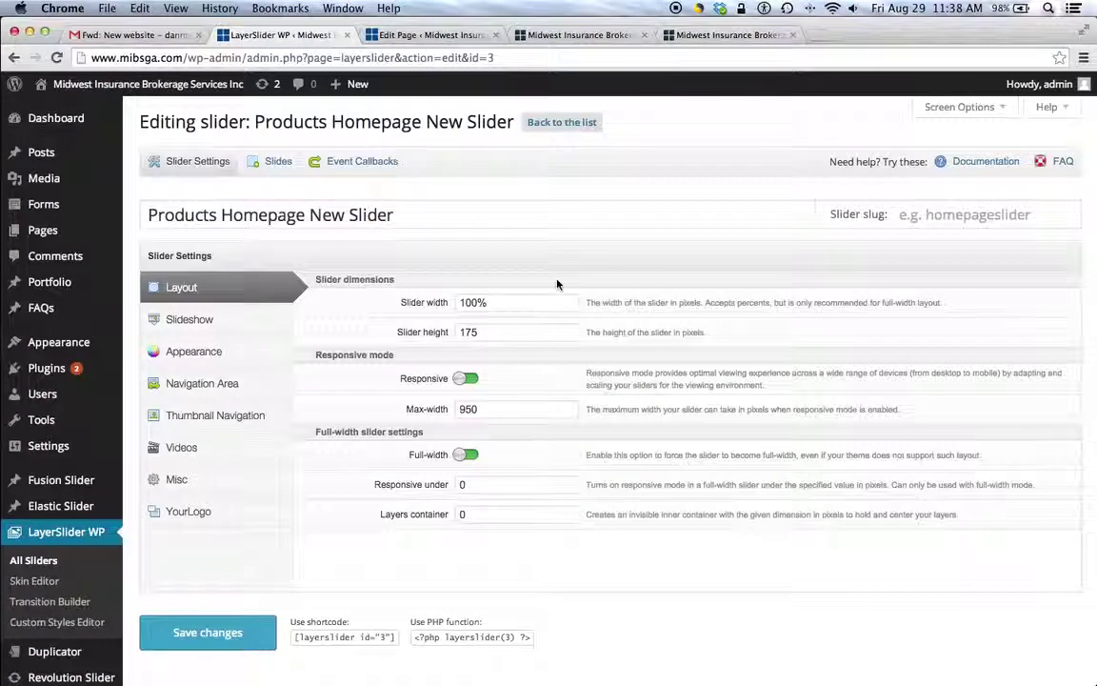
pyautogui.click(270, 161)
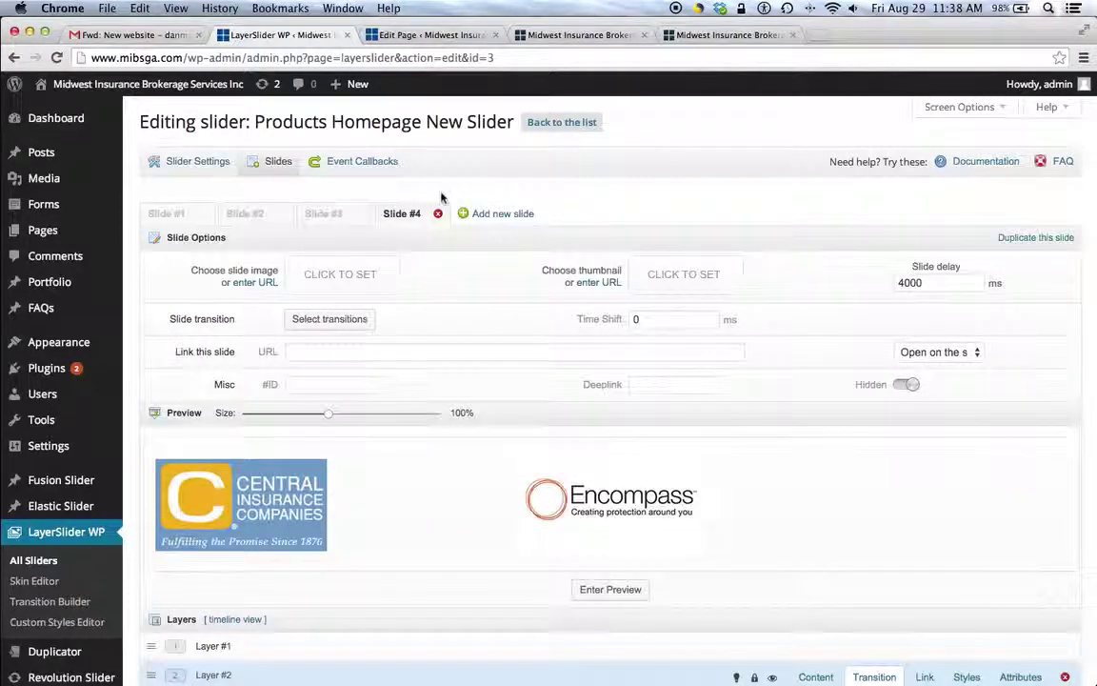
pyautogui.scroll(-5, 441, 198)
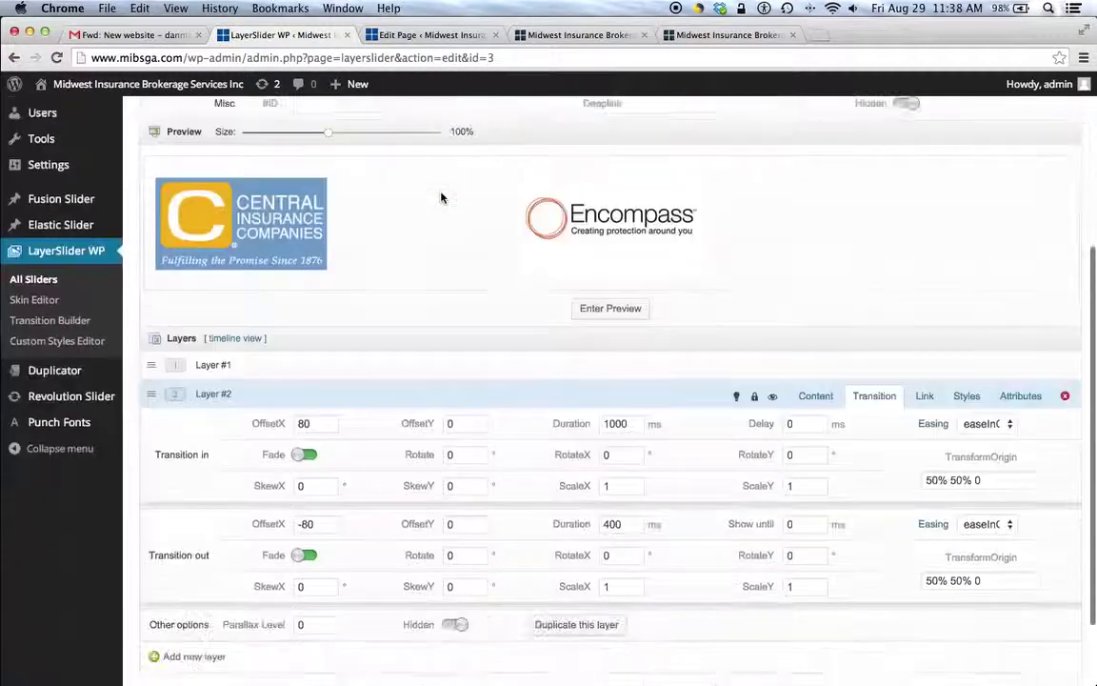
# Examine Slide #4's options, including its slide delay and the URL field for linking the whole slide
pyautogui.scroll(-1, 580, 291)
pyautogui.scroll(6, 673, 301)
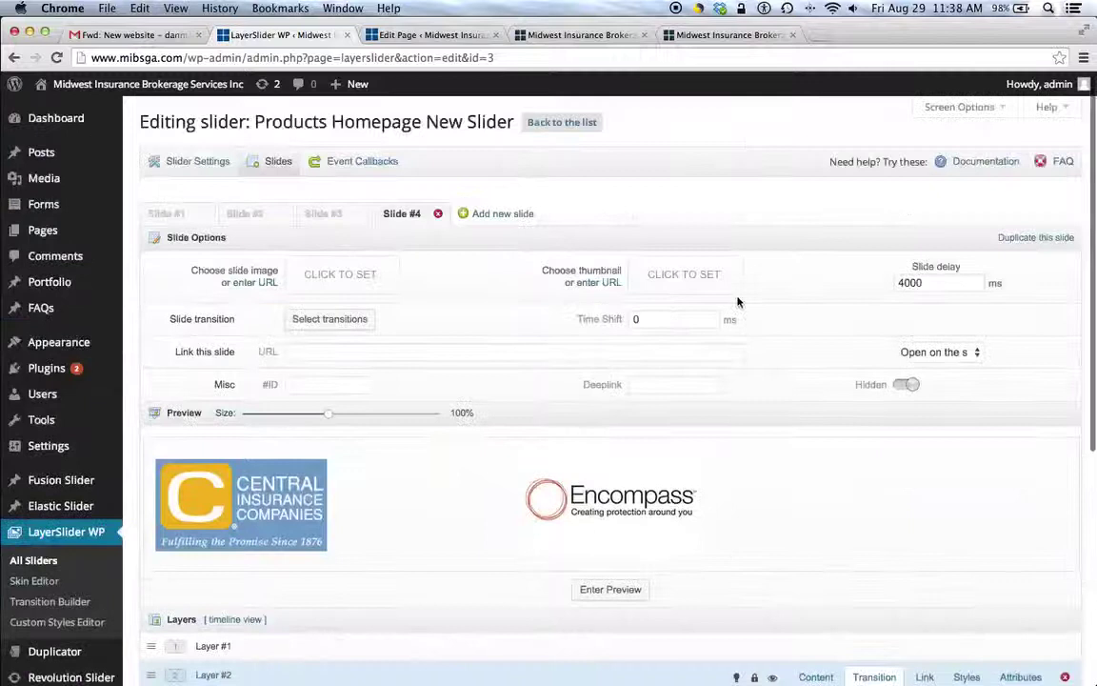
pyautogui.moveTo(871, 283)
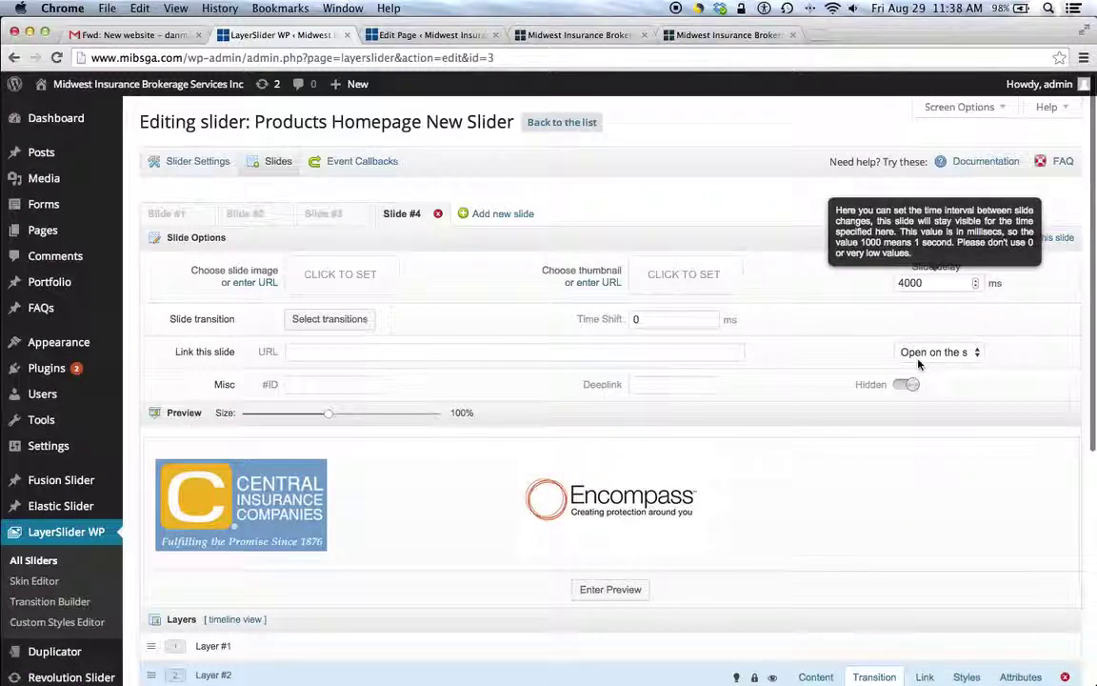
pyautogui.moveTo(428, 354)
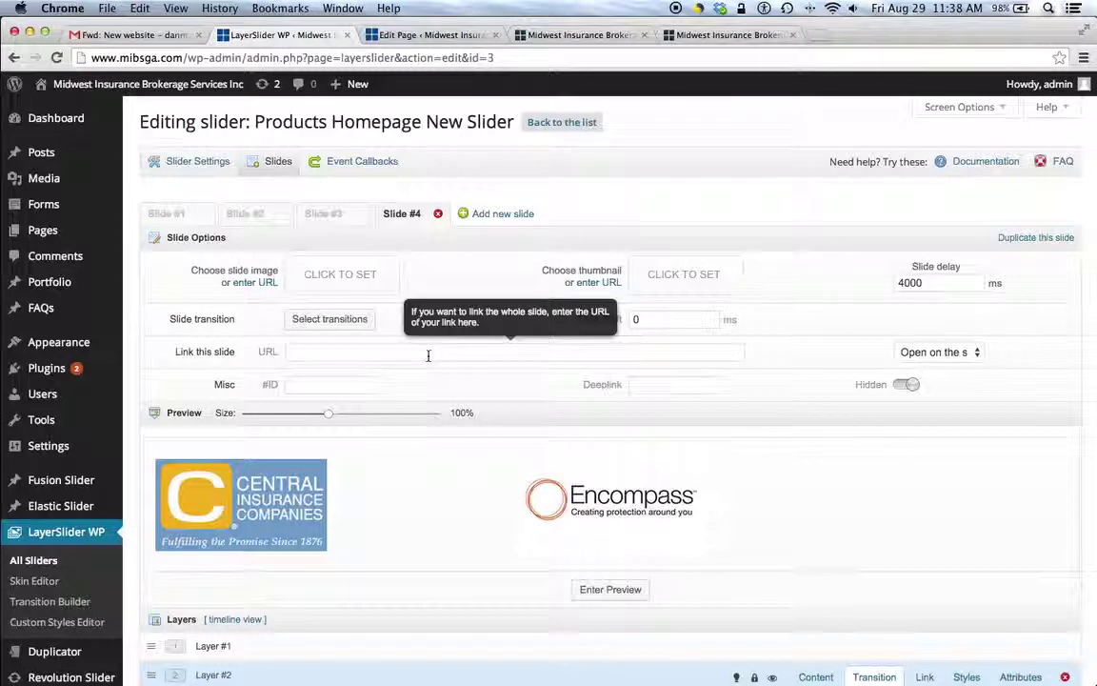
pyautogui.scroll(-3, 429, 354)
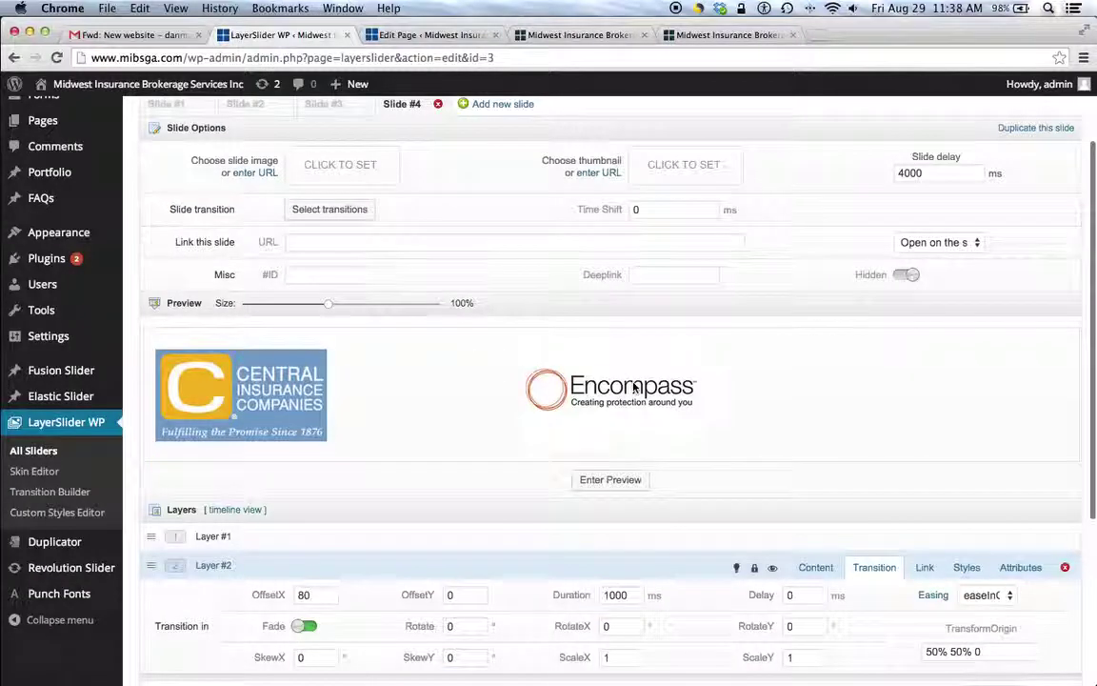
# Examine the content and link settings of Layer #2, the Encompass logo, including its URL field and link target options
pyautogui.click(806, 567)
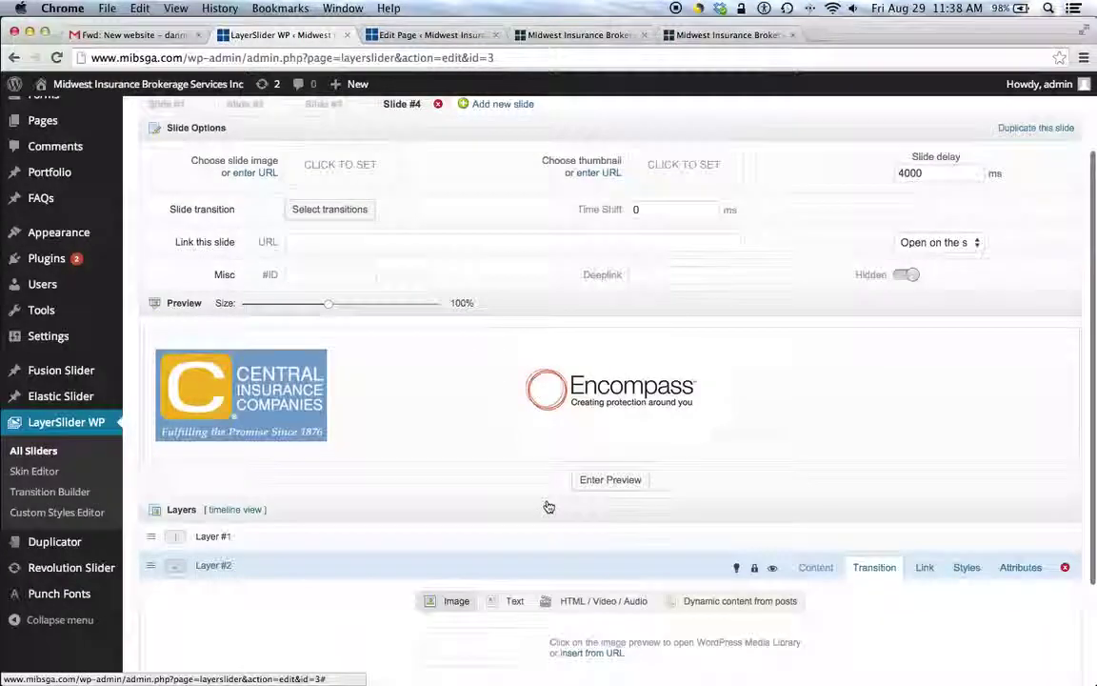
pyautogui.scroll(-3, 548, 507)
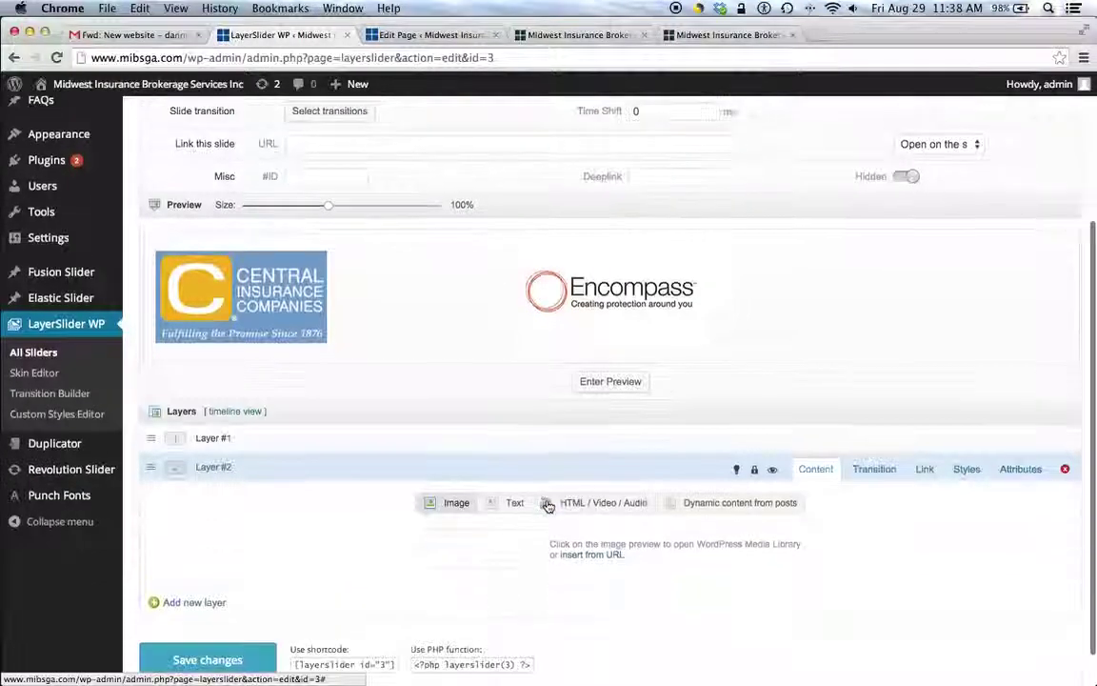
pyautogui.click(934, 472)
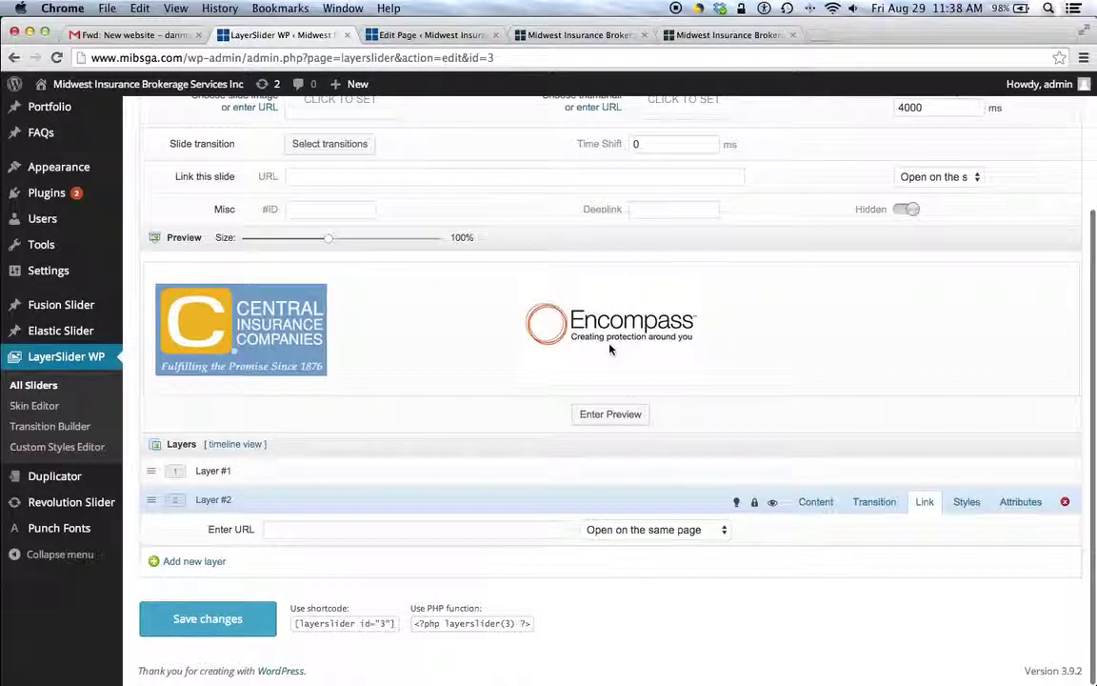
pyautogui.click(434, 532)
pyautogui.click(585, 531)
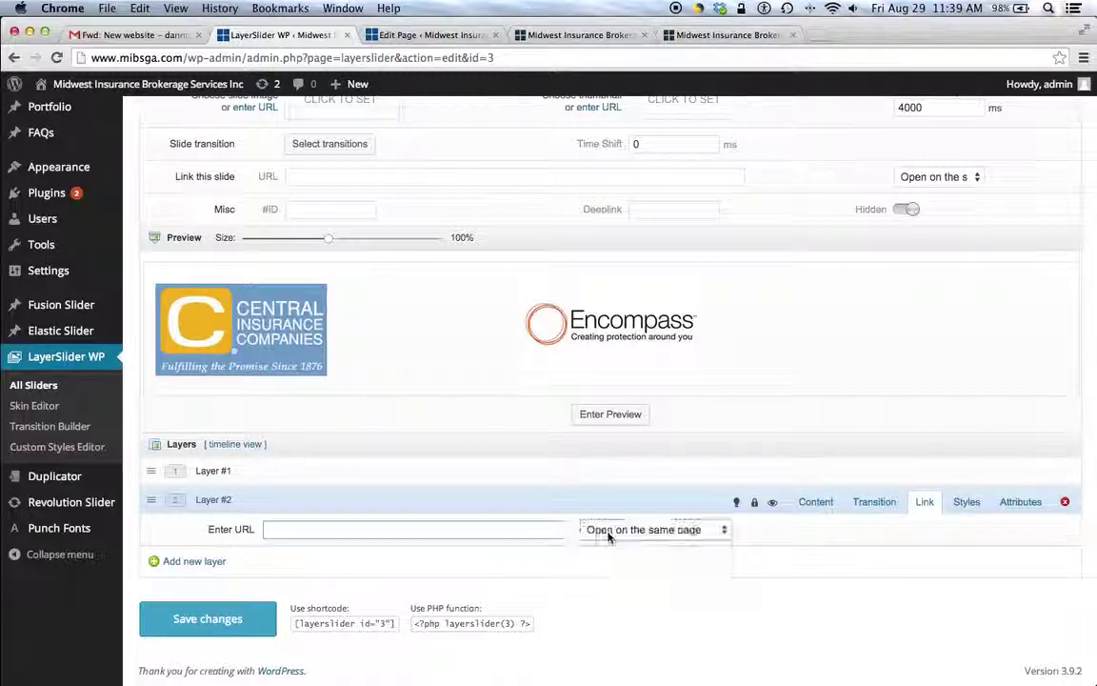